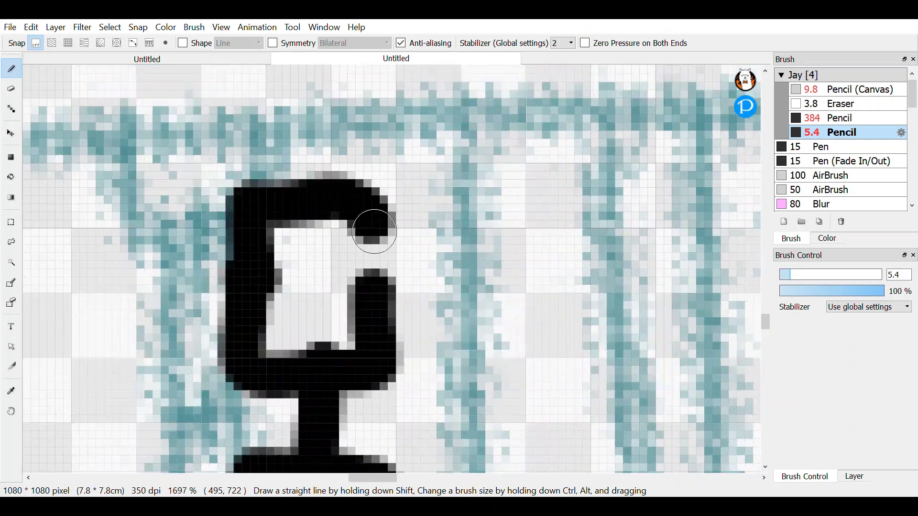
Ink the hanging bookcase's outer frame, slanted top and middle shelf over the teal sketch with the 5.4 black Pencil
scroll(380, 279, up, 5)
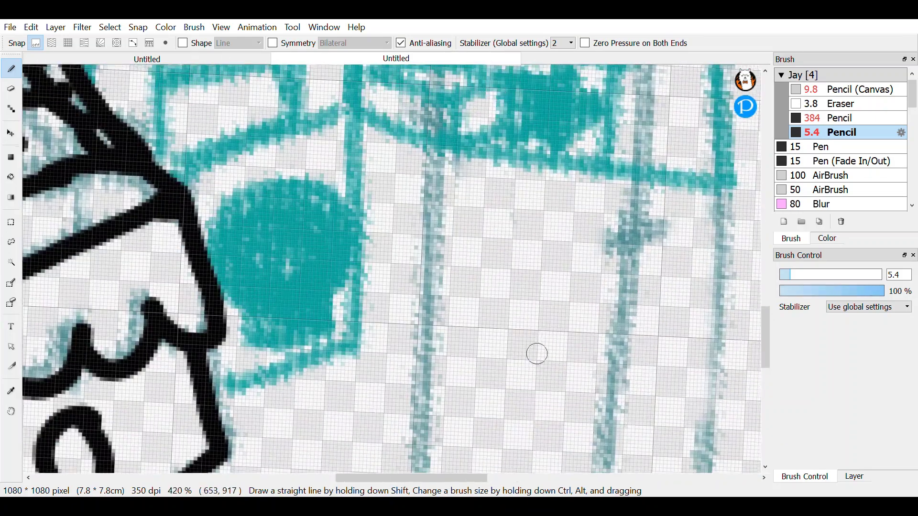
drag(360, 411, 368, 171)
scroll(173, 240, up, 3)
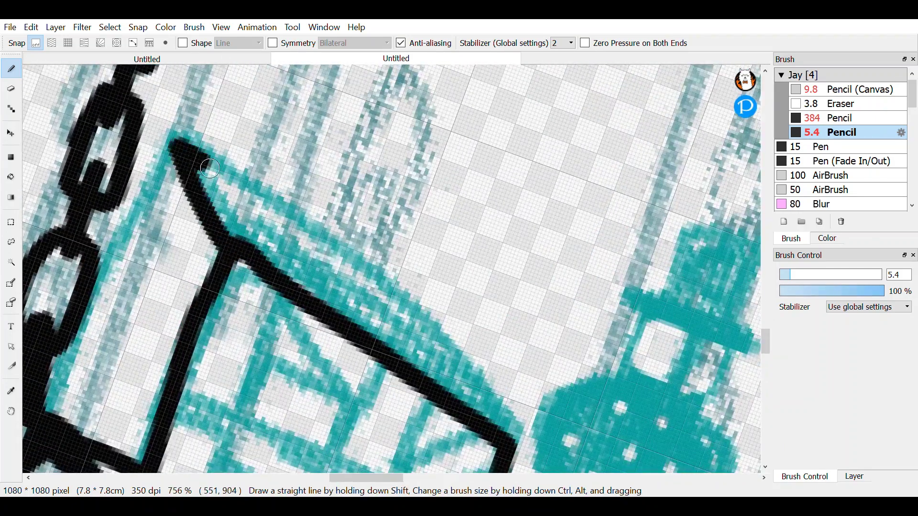
scroll(512, 430, down, 4)
scroll(137, 208, up, 4)
drag(137, 208, 462, 220)
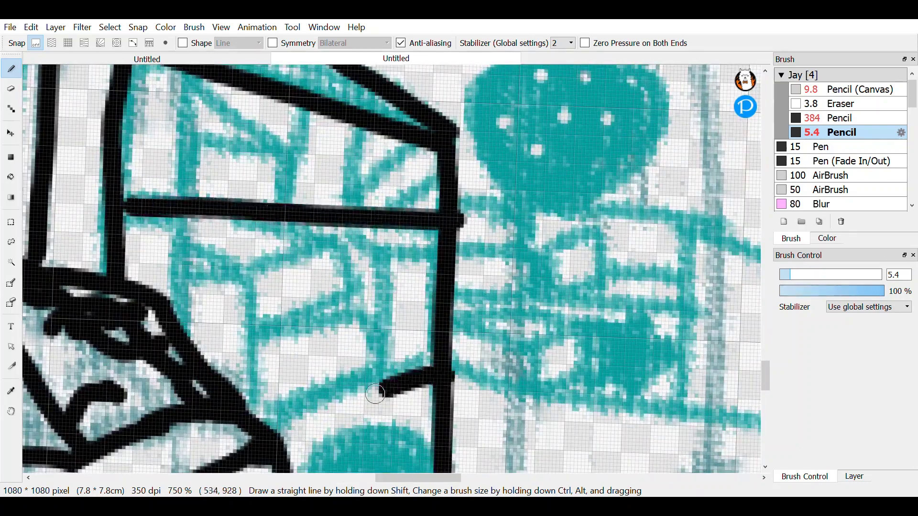
Ink the slanted floor below the bookcase's shelves and the skull beneath it, including its eye sockets, nose and teeth
scroll(402, 383, up, 3)
mouse_move(382, 163)
mouse_down()
mouse_move(306, 331)
mouse_move(421, 387)
mouse_up()
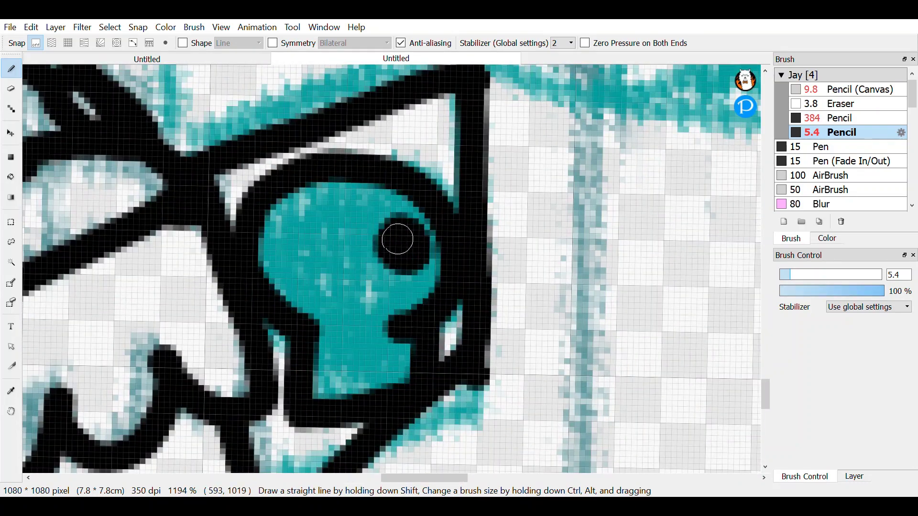
drag(417, 230, 395, 377)
drag(382, 282, 397, 383)
scroll(395, 377, down, 7)
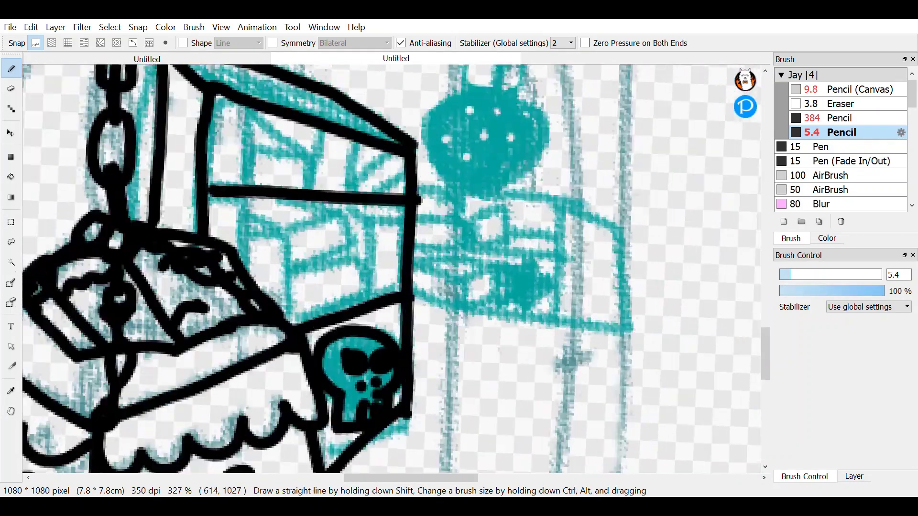
Ink the upright and leaning books on the bookcase's lower shelf, following the teal sketch
scroll(248, 306, up, 7)
scroll(244, 311, down, 1)
drag(156, 184, 239, 313)
mouse_move(253, 207)
mouse_down()
mouse_move(335, 400)
mouse_move(334, 467)
mouse_up()
drag(518, 207, 519, 393)
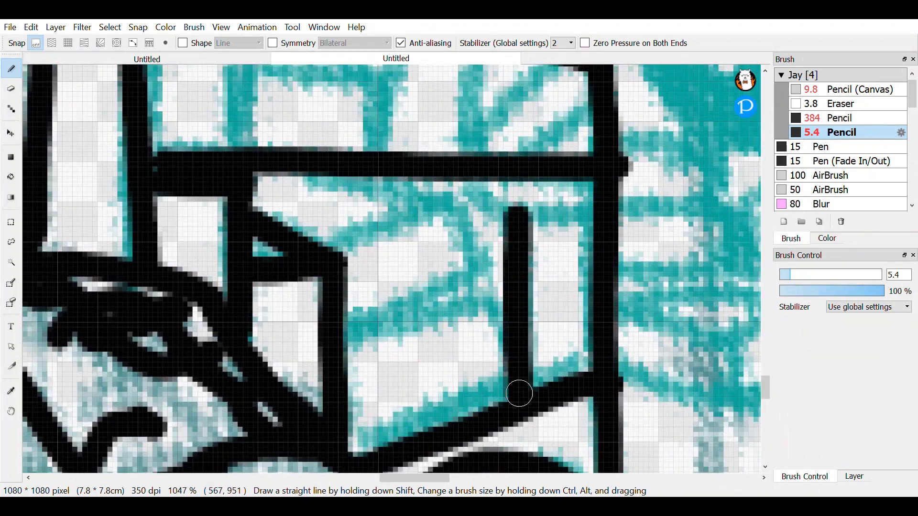
drag(345, 282, 492, 385)
drag(507, 287, 459, 402)
scroll(467, 342, up, 2)
drag(536, 363, 404, 165)
drag(272, 153, 410, 174)
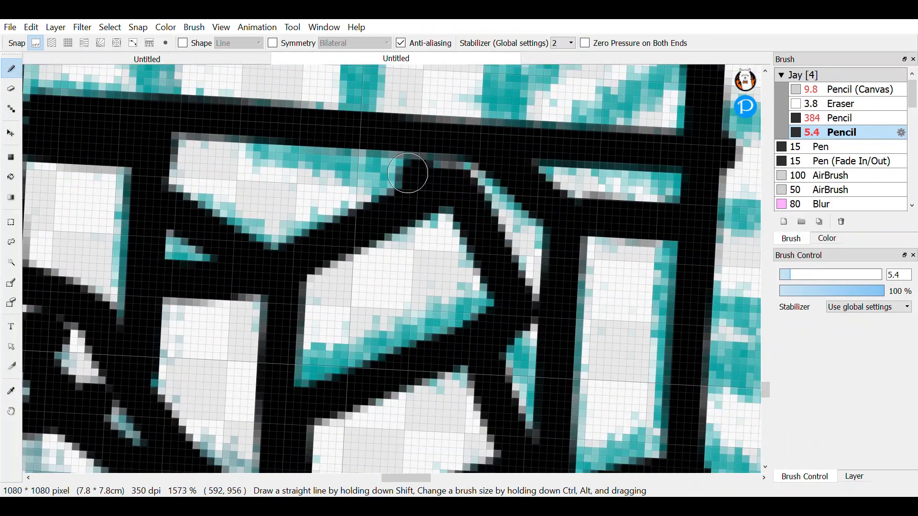
Ink the upright and leaning books on the bookcase's upper shelf, following the teal sketch
scroll(409, 174, down, 5)
scroll(258, 359, up, 4)
mouse_move(248, 158)
mouse_down()
mouse_move(256, 358)
mouse_move(246, 416)
mouse_up()
drag(282, 311, 452, 334)
drag(452, 335, 305, 211)
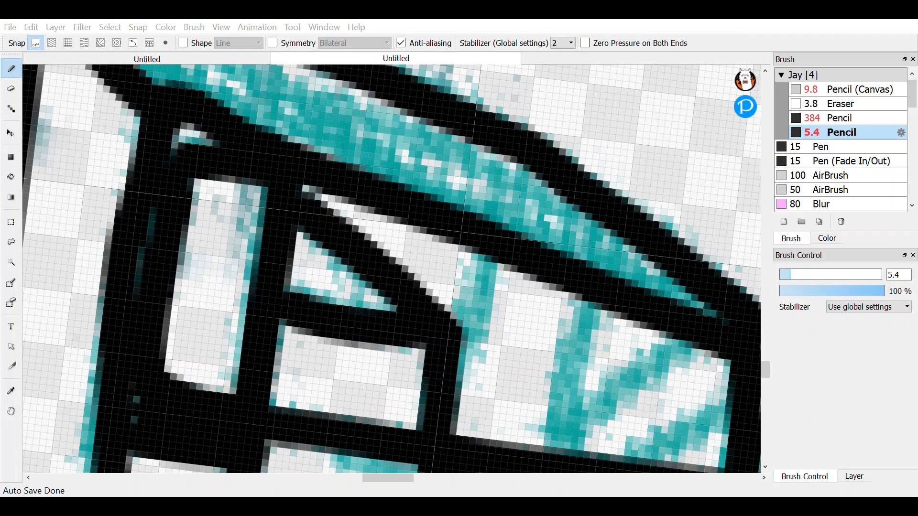
scroll(460, 215, down, 8)
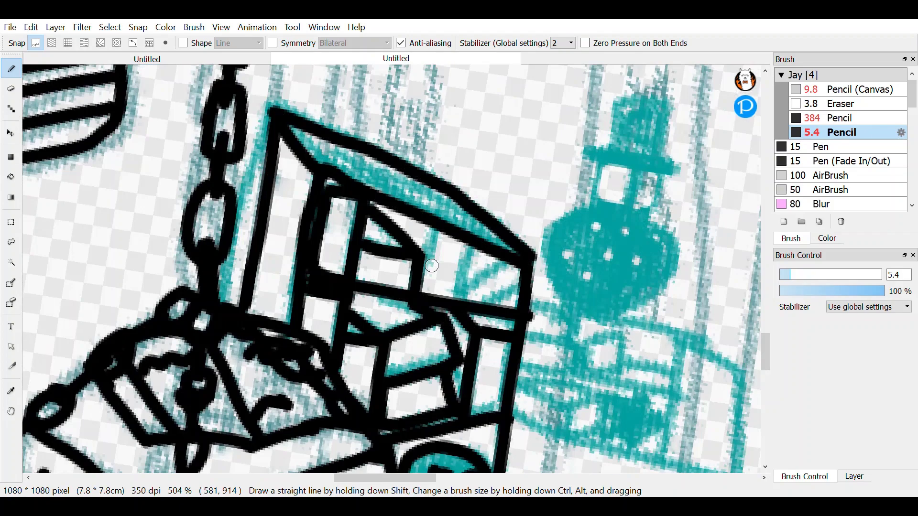
scroll(461, 215, up, 8)
scroll(509, 192, down, 6)
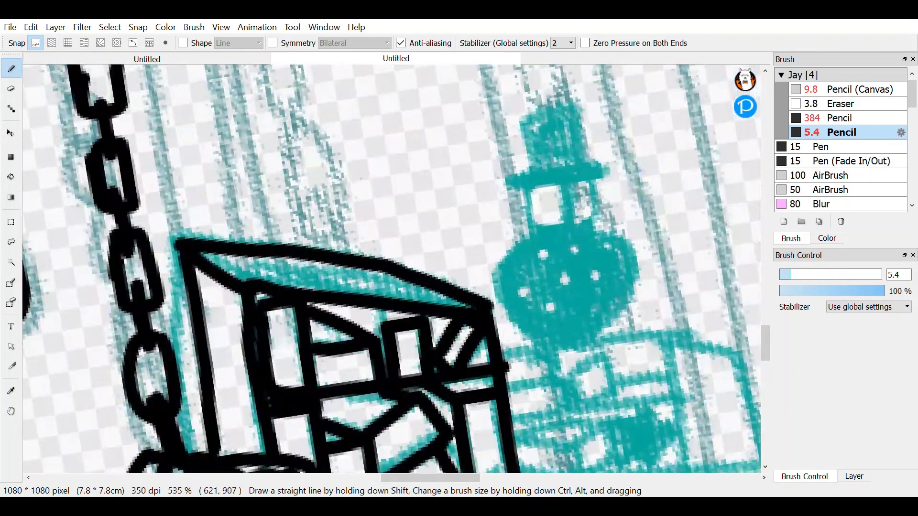
scroll(424, 375, up, 4)
scroll(424, 375, down, 6)
Ink the neck and rounded double outline of the potion flask beside the bookcase
scroll(515, 425, up, 4)
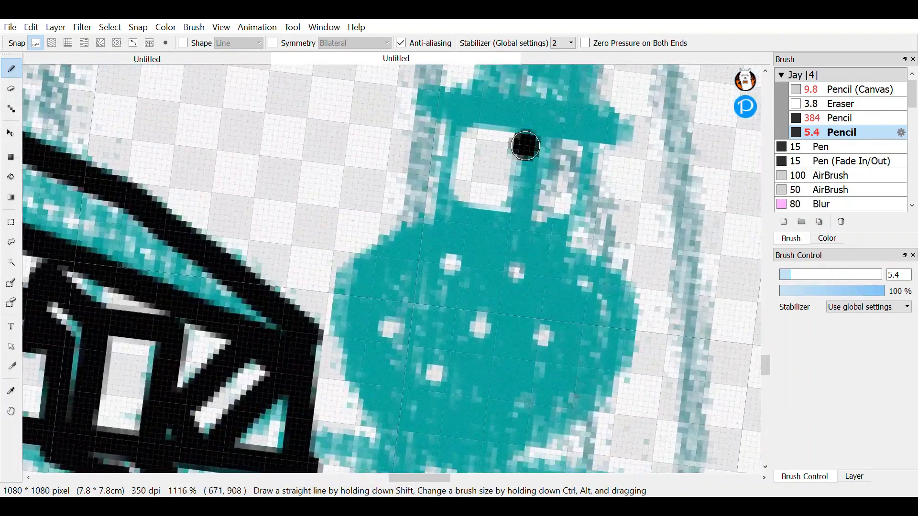
mouse_move(523, 144)
mouse_down()
mouse_move(365, 335)
mouse_move(529, 137)
mouse_up()
mouse_move(595, 154)
mouse_down()
mouse_move(634, 320)
mouse_move(497, 439)
mouse_up()
scroll(496, 439, up, 1)
Ink the flask's wide rim and draw its stopper above it, filled in with black
drag(340, 262, 579, 279)
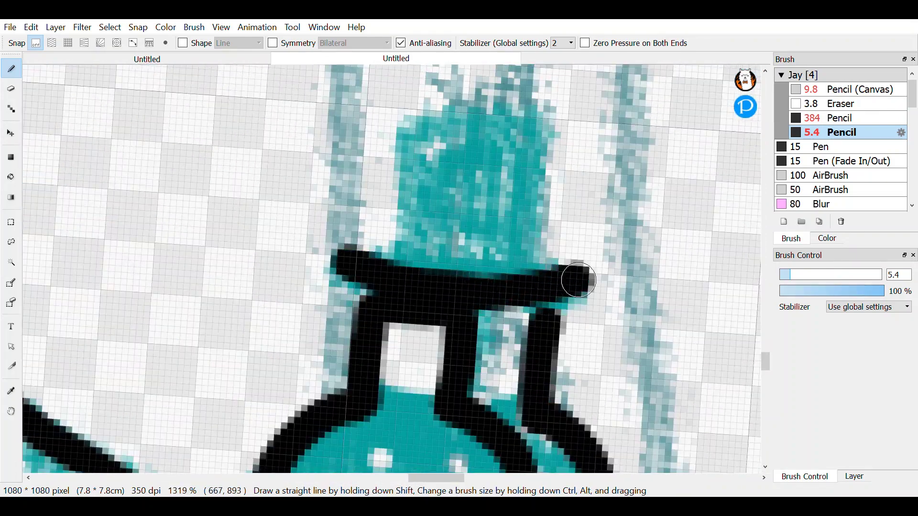
mouse_move(424, 268)
mouse_down()
mouse_move(559, 258)
mouse_move(524, 122)
mouse_move(546, 270)
mouse_move(494, 203)
mouse_move(518, 254)
mouse_move(471, 178)
mouse_move(439, 247)
mouse_move(521, 182)
mouse_move(492, 244)
mouse_up()
scroll(493, 243, down, 3)
scroll(547, 289, up, 4)
scroll(446, 338, down, 4)
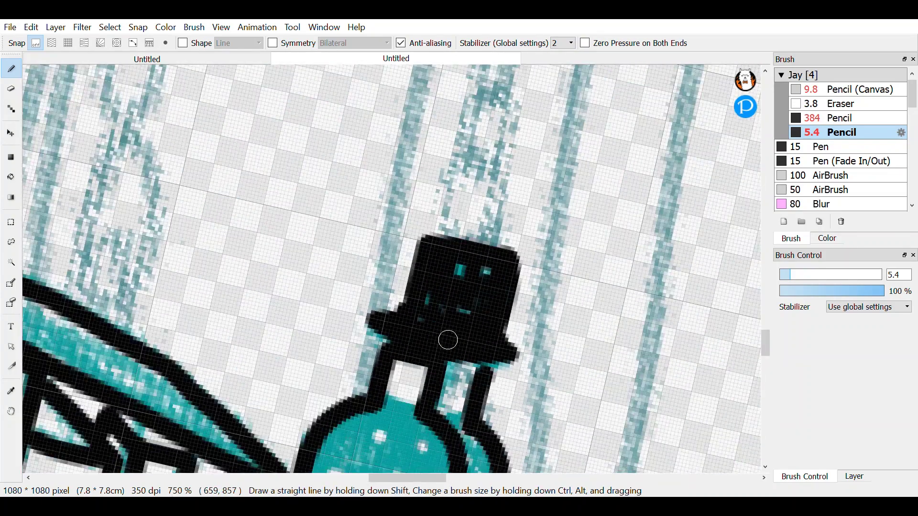
scroll(459, 453, up, 1)
scroll(433, 131, up, 3)
mouse_move(433, 131)
mouse_down()
mouse_move(344, 143)
mouse_move(334, 300)
mouse_move(449, 229)
mouse_move(473, 353)
mouse_move(271, 408)
mouse_move(360, 263)
mouse_up()
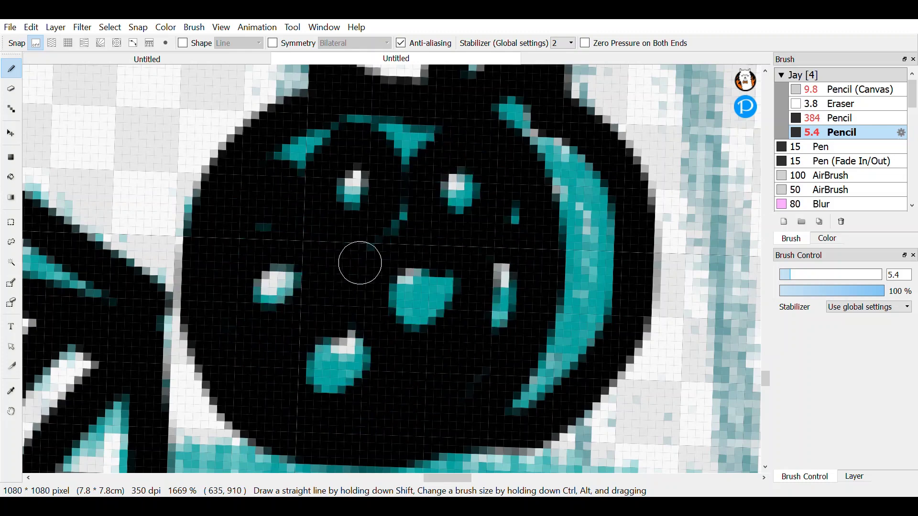
key(ctrl+z)
key(ctrl+z)
key(ctrl+z)
key(ctrl+z)
key(ctrl+z)
key(ctrl+z)
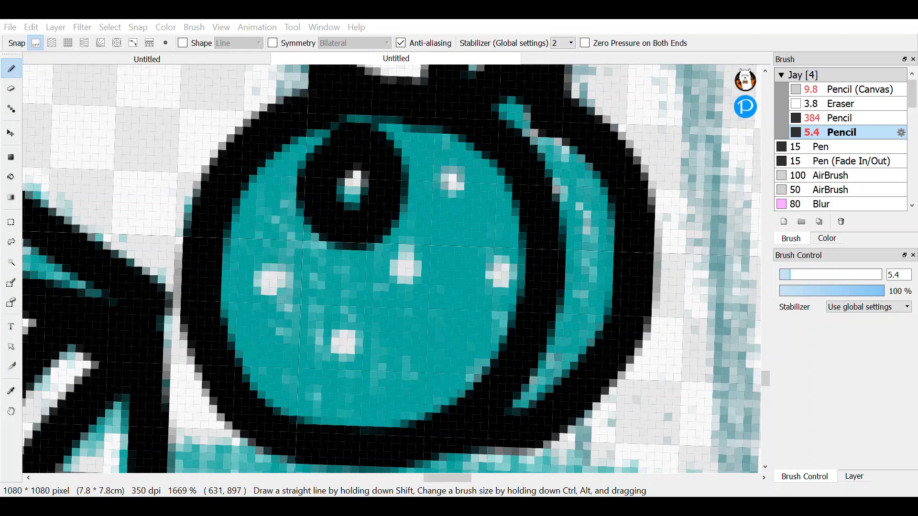
Ink the slanted top and box outline of the small side shelf beneath the flask
scroll(350, 149, down, 6)
scroll(401, 297, up, 2)
scroll(205, 178, up, 2)
mouse_move(205, 178)
mouse_down()
mouse_move(259, 203)
mouse_move(559, 281)
mouse_up()
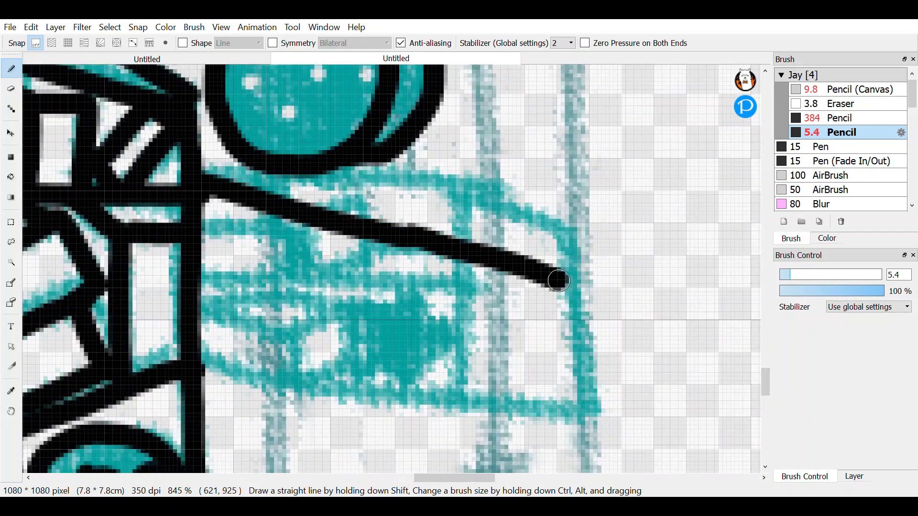
mouse_move(452, 401)
mouse_down()
mouse_move(219, 354)
mouse_move(229, 191)
mouse_up()
scroll(229, 190, up, 2)
mouse_move(141, 170)
mouse_down()
mouse_move(297, 185)
mouse_move(708, 334)
mouse_move(733, 367)
mouse_up()
key(ctrl+z)
scroll(470, 369, down, 1)
scroll(467, 426, up, 4)
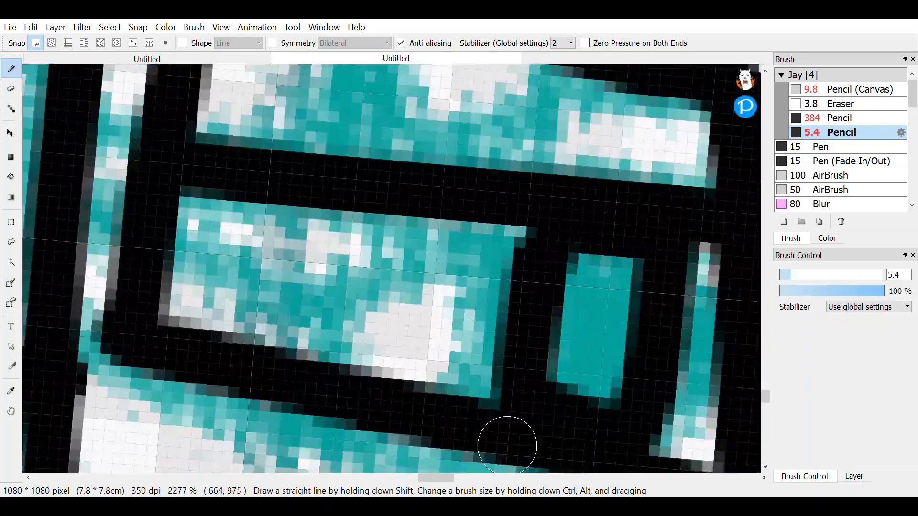
Ink the inner dividers and small rectangular compartments inside the side shelf
mouse_move(507, 446)
mouse_down()
mouse_move(465, 290)
mouse_move(242, 349)
mouse_up()
scroll(430, 440, up, 1)
scroll(268, 229, up, 1)
mouse_move(430, 441)
mouse_down()
mouse_move(411, 358)
mouse_move(588, 360)
mouse_up()
scroll(588, 359, down, 10)
scroll(588, 359, up, 5)
scroll(588, 360, down, 10)
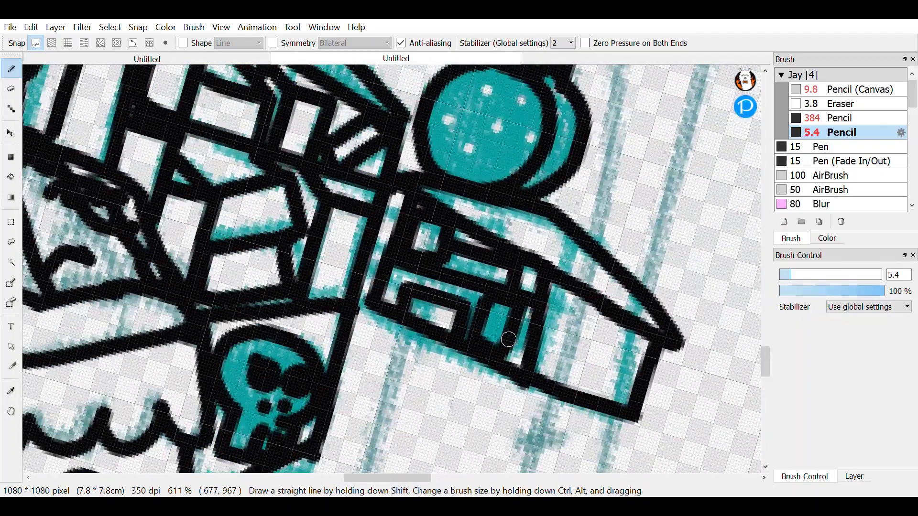
Ink the scalloped thatch along the roof's front eave, from its left tip up the inner slope to the peak
scroll(412, 239, down, 6)
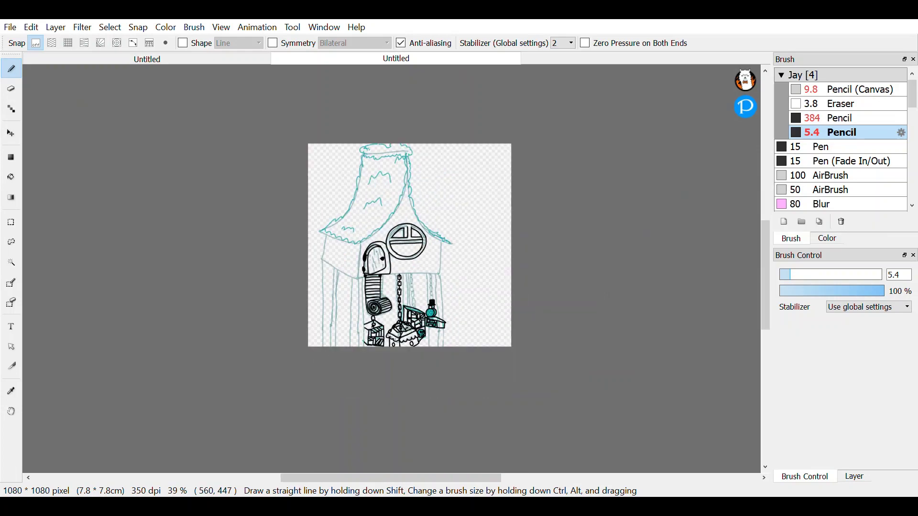
click(854, 477)
click(805, 476)
scroll(333, 229, up, 8)
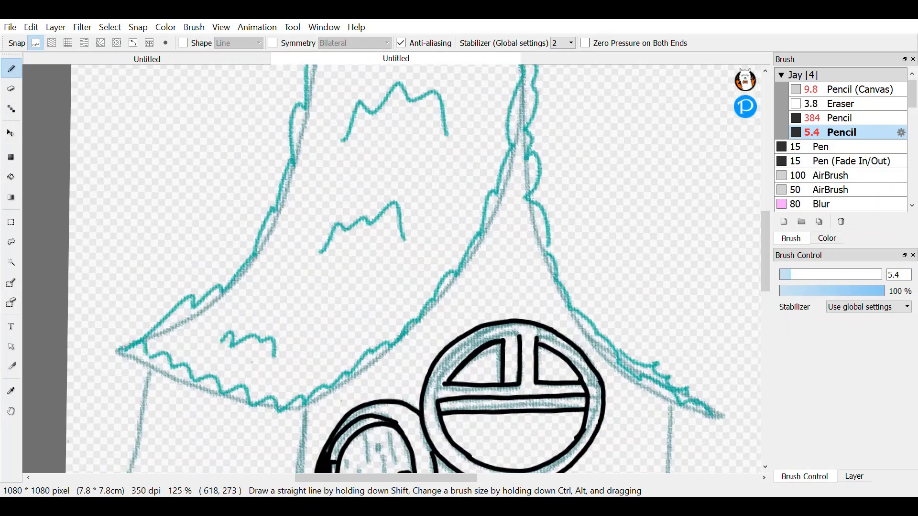
drag(196, 276, 286, 276)
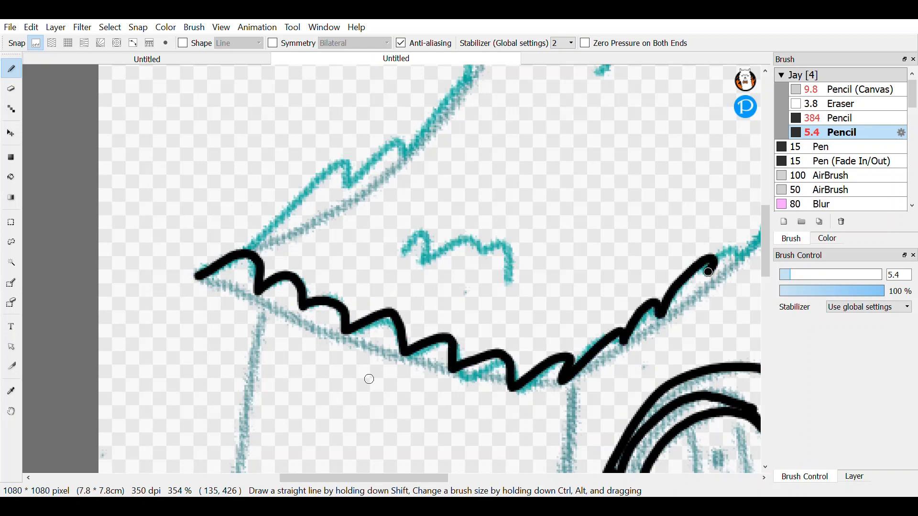
scroll(369, 379, down, 1)
drag(421, 353, 543, 215)
scroll(543, 205, up, 2)
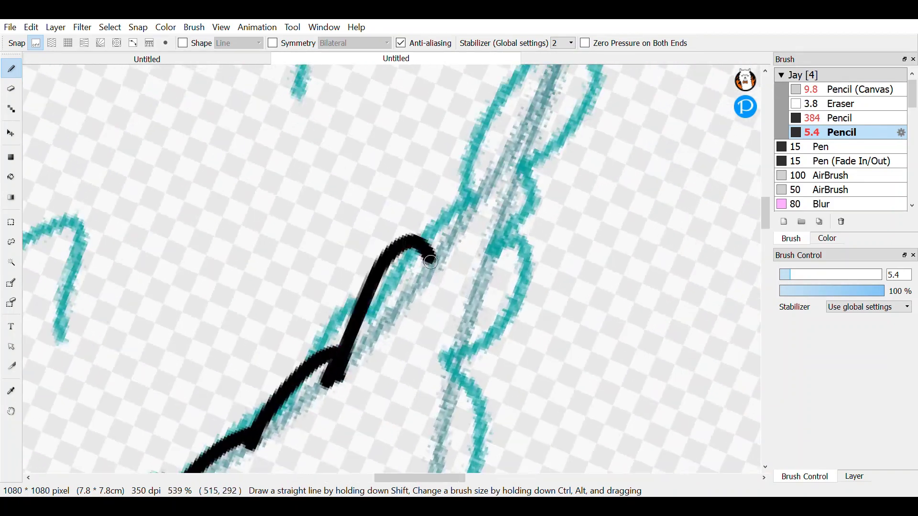
scroll(430, 261, down, 3)
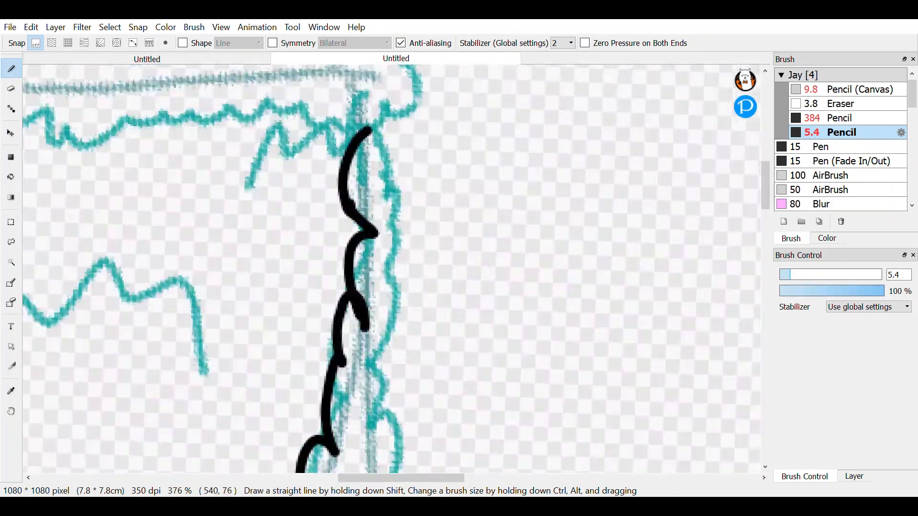
Ink the roof's jagged right edge from the peak down to the right eave tip, including the protruding thatch strand
scroll(398, 236, up, 2)
drag(373, 103, 397, 236)
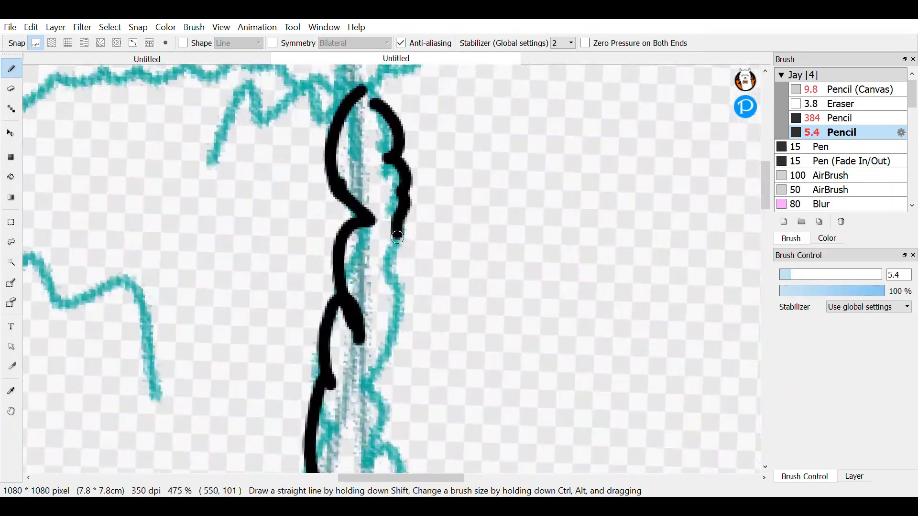
scroll(387, 419, down, 2)
scroll(419, 260, up, 3)
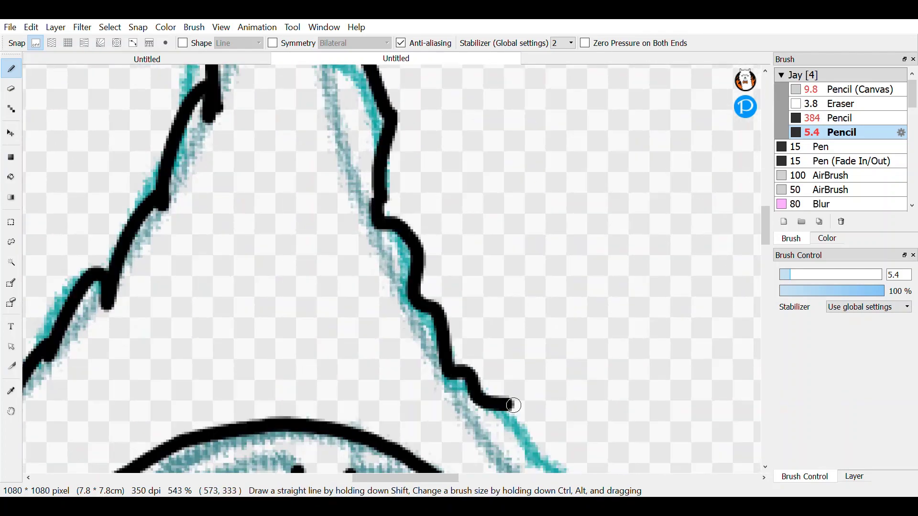
scroll(419, 260, up, 3)
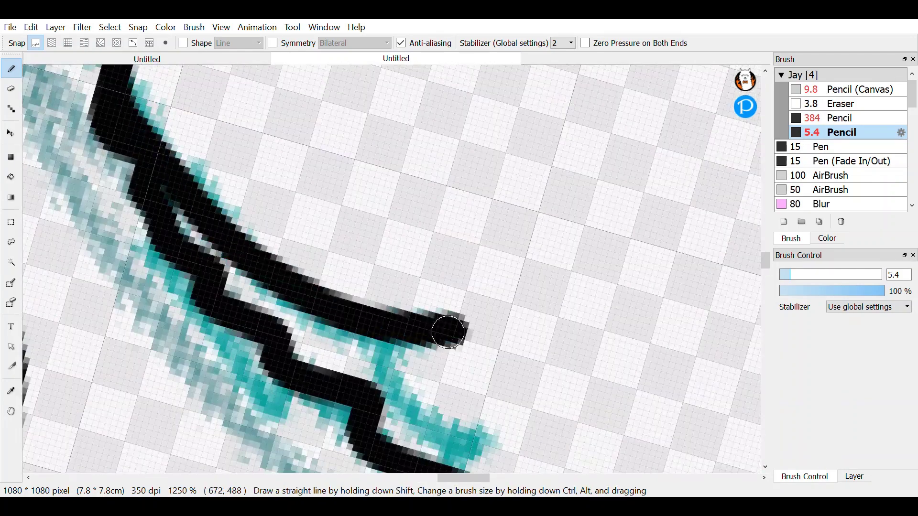
scroll(441, 328, down, 2)
scroll(346, 223, up, 1)
scroll(390, 284, down, 5)
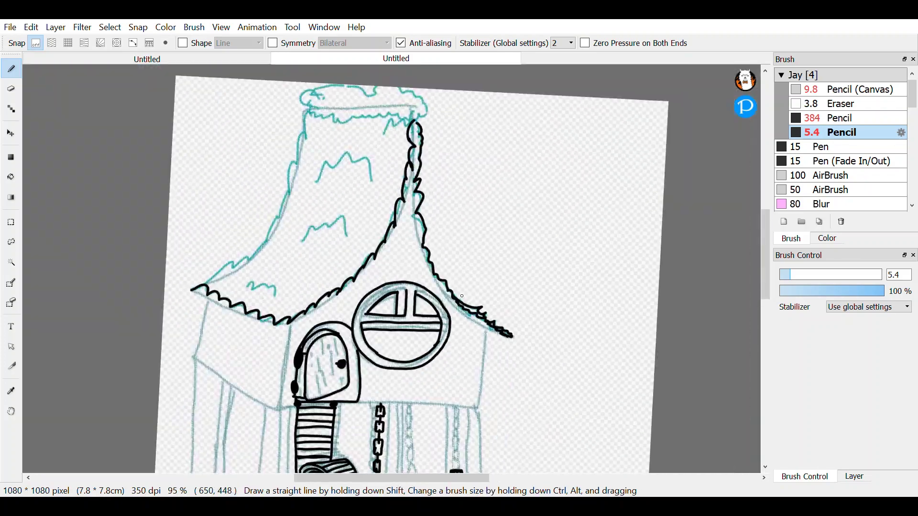
Ink the scalloped thatch up the roof's left outer edge toward the chimney-like top
scroll(303, 256, up, 3)
scroll(468, 228, up, 1)
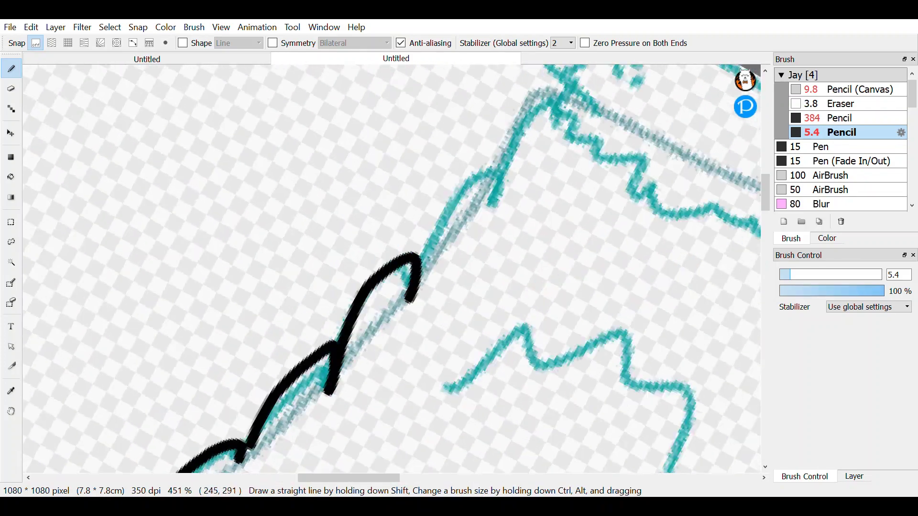
scroll(422, 412, down, 5)
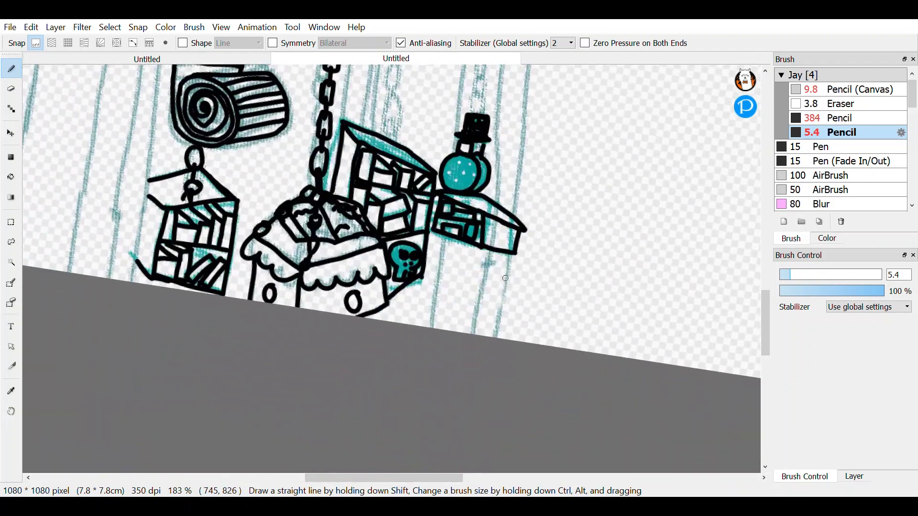
Try to ink the right support post's lines and a chain ring above the flask's stopper
scroll(505, 278, up, 5)
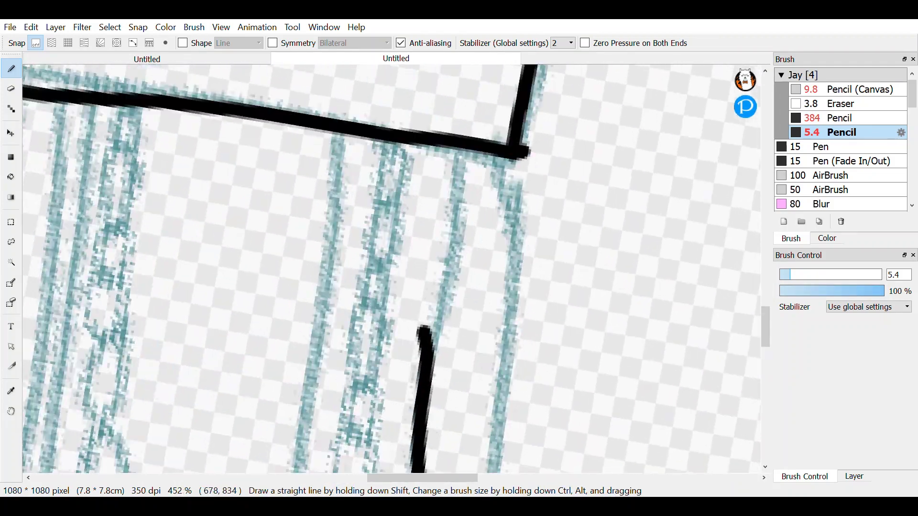
scroll(585, 295, down, 8)
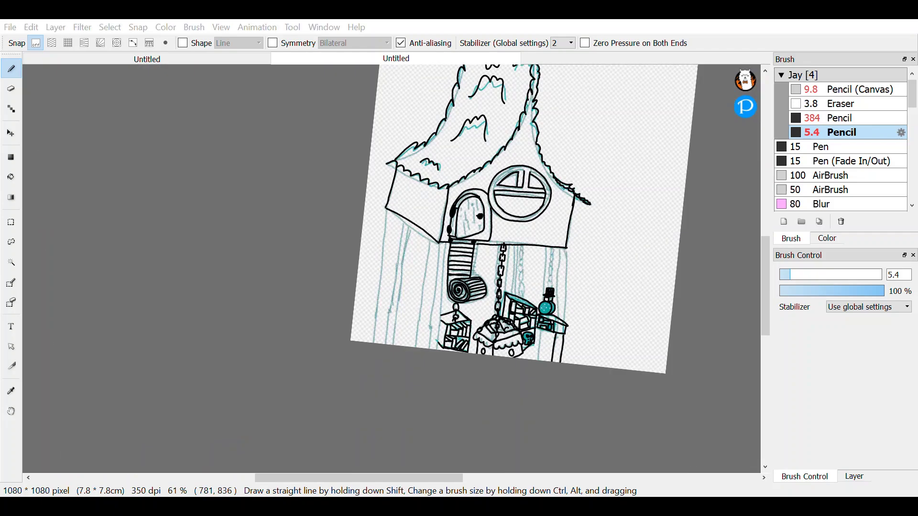
scroll(574, 232, up, 10)
scroll(447, 212, down, 6)
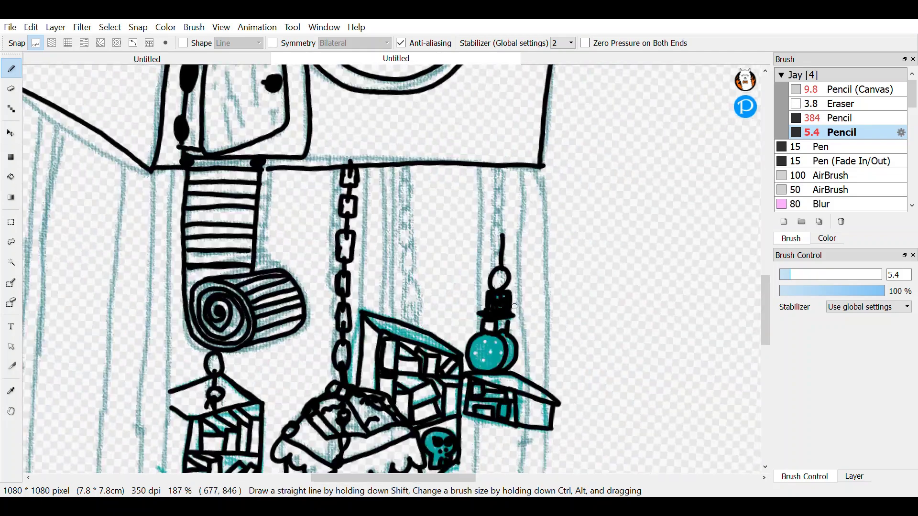
Ink the links of the chain holding the flask's shelf, from the shelf up to the floor beam's right corner
scroll(506, 303, up, 6)
scroll(526, 298, down, 1)
drag(533, 304, 537, 341)
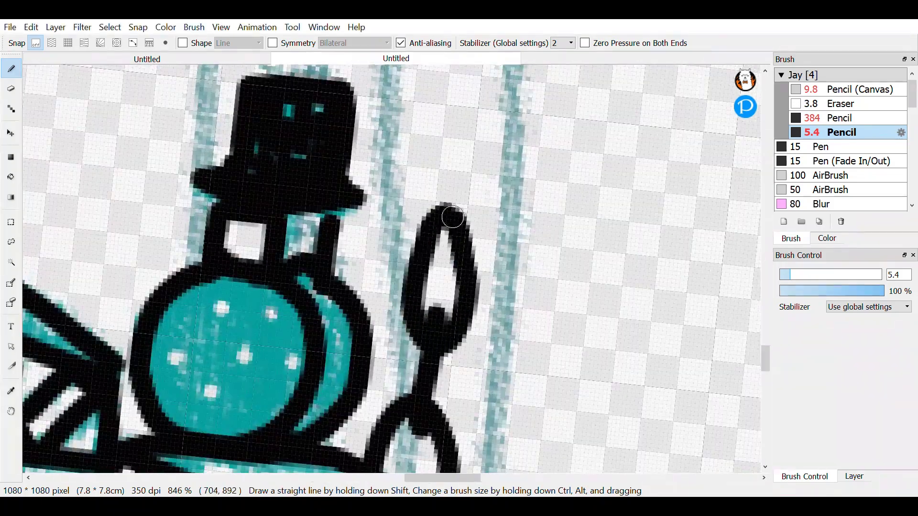
scroll(529, 297, up, 1)
scroll(405, 233, up, 2)
drag(435, 157, 344, 250)
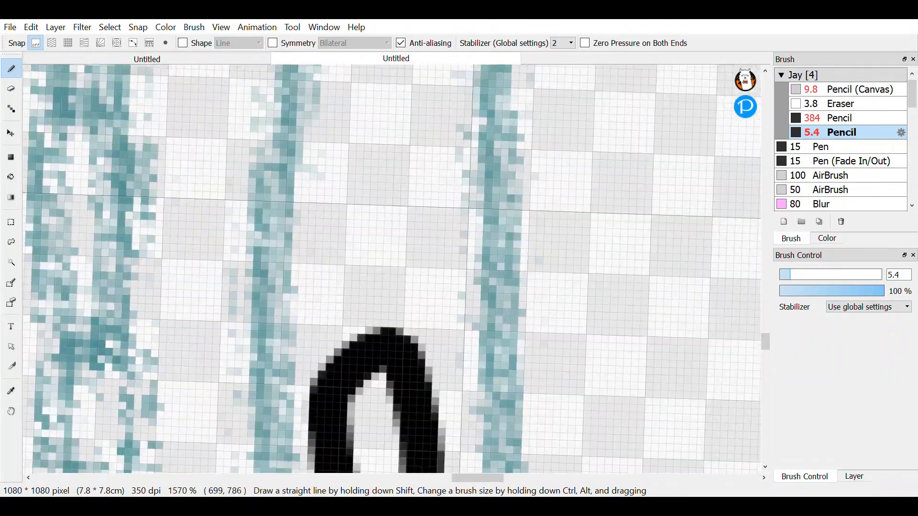
scroll(430, 194, up, 1)
drag(430, 193, 414, 460)
drag(408, 75, 382, 272)
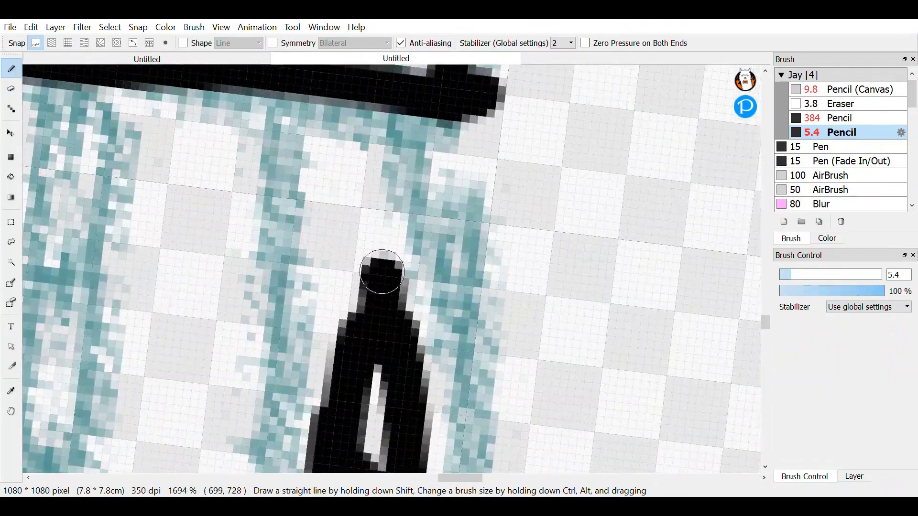
Ink the chain of the hanging bookshelf from the ring on its roof up to the house's floor beam
scroll(381, 333, down, 12)
scroll(355, 438, up, 10)
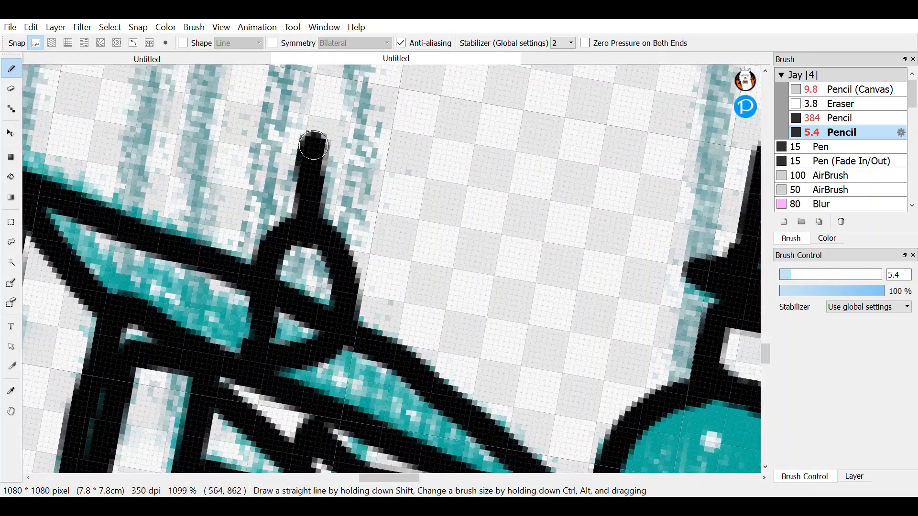
mouse_move(313, 145)
mouse_down()
mouse_move(279, 259)
mouse_move(297, 259)
mouse_move(323, 377)
mouse_up()
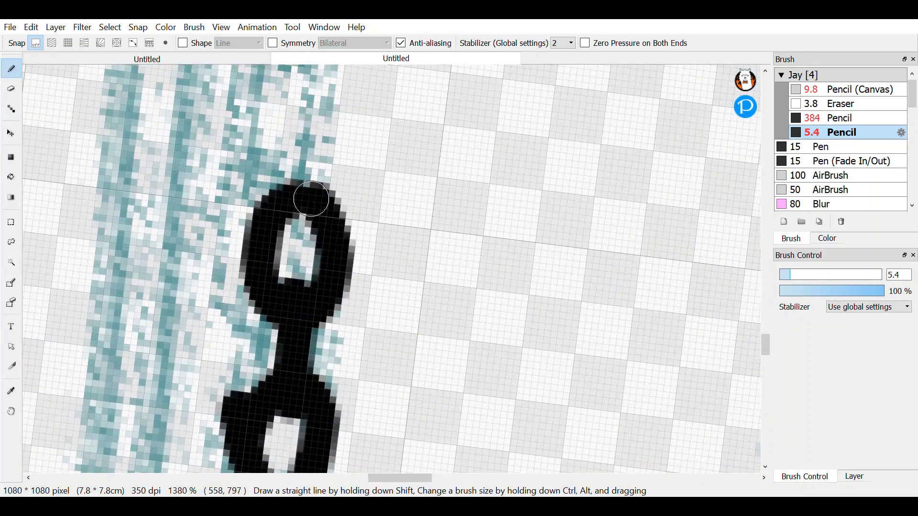
drag(311, 199, 363, 332)
scroll(317, 152, down, 10)
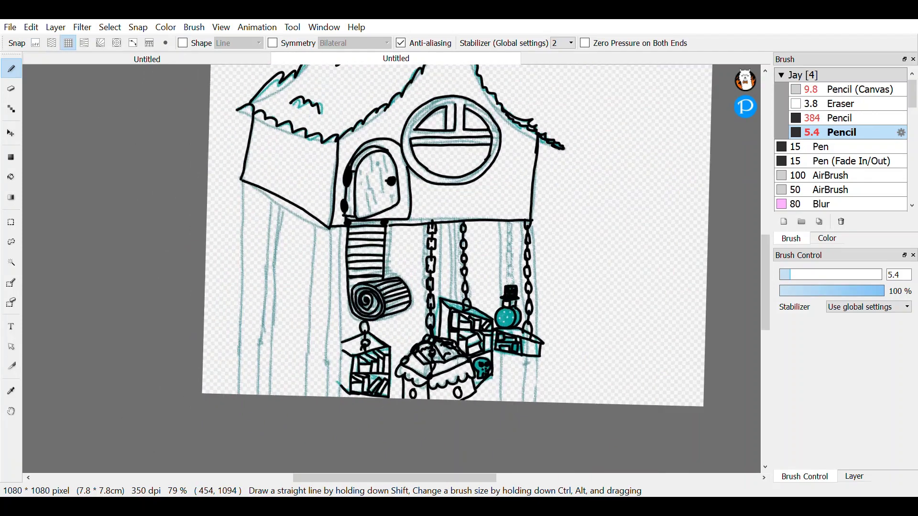
Ink straight vertical lines for the left support posts from beneath the side wall down to the canvas edge, using grid snapping
scroll(364, 420, up, 4)
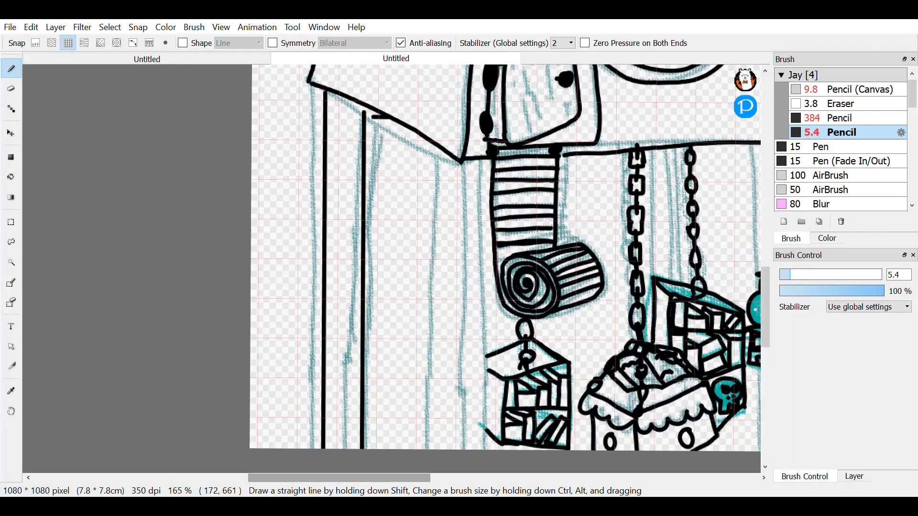
scroll(382, 199, up, 12)
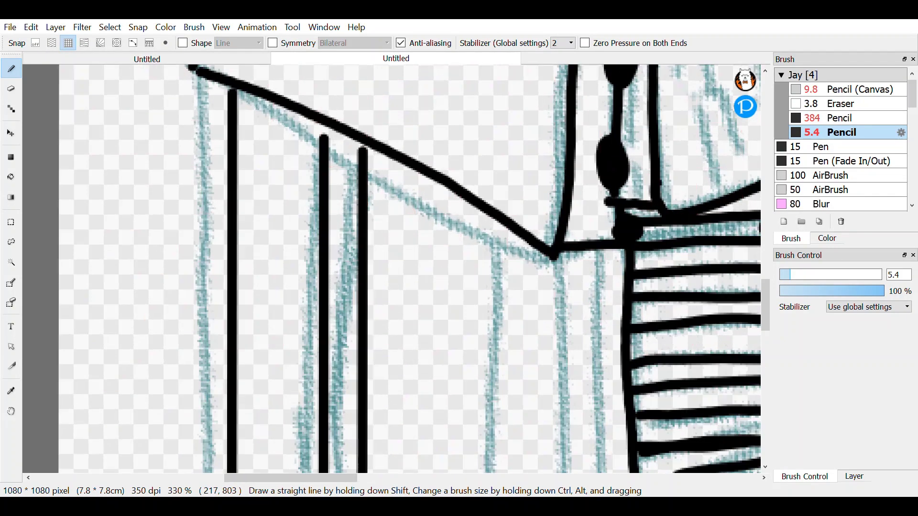
scroll(336, 371, down, 12)
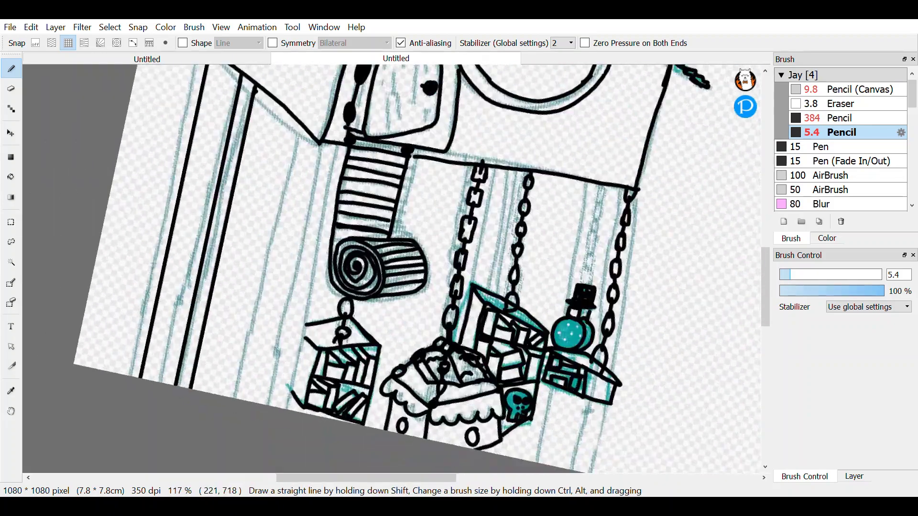
scroll(312, 123, up, 5)
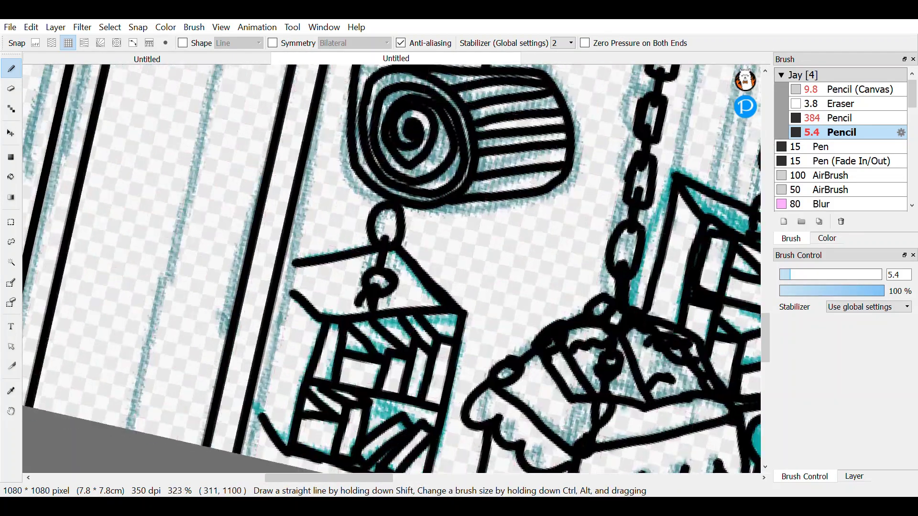
Ink the two straight vertical edges of the right support post on either side of the flask shelf's chain
scroll(312, 123, down, 6)
scroll(369, 404, right, 6)
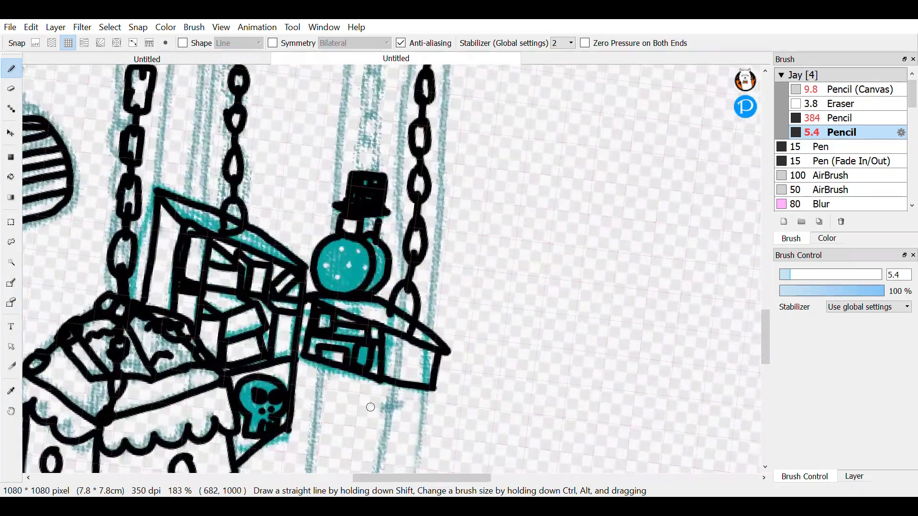
scroll(373, 267, up, 3)
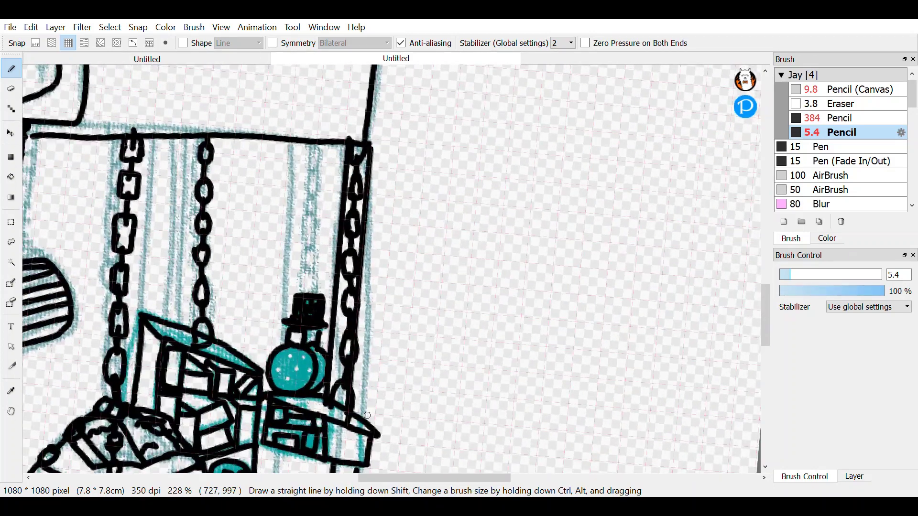
scroll(373, 268, down, 1)
scroll(423, 183, up, 5)
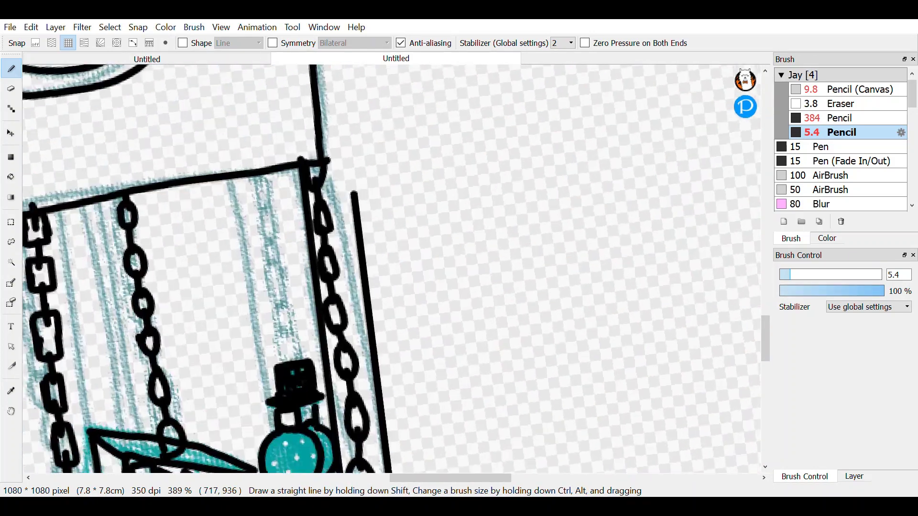
Ink the post line above the flask and continue the right posts' lines beneath its shelf
scroll(402, 107, down, 6)
scroll(386, 103, up, 2)
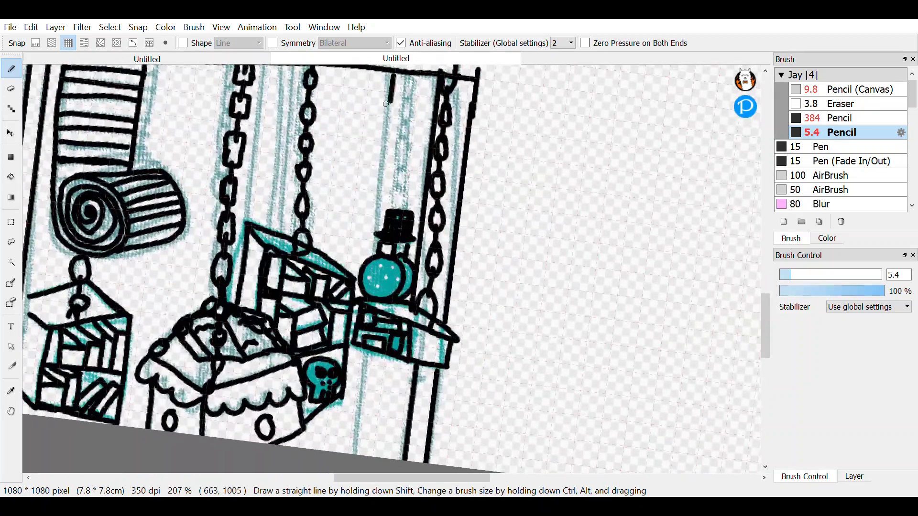
scroll(322, 386, up, 7)
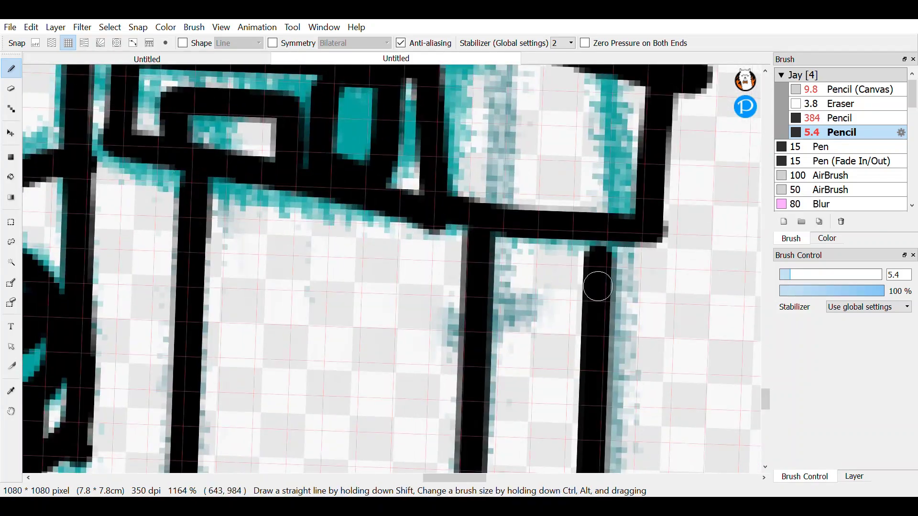
Replace the house's slanted right wall edge with a straight vertical line from the eave to the post, erasing the old edge
scroll(596, 285, down, 9)
scroll(527, 385, up, 5)
key(e)
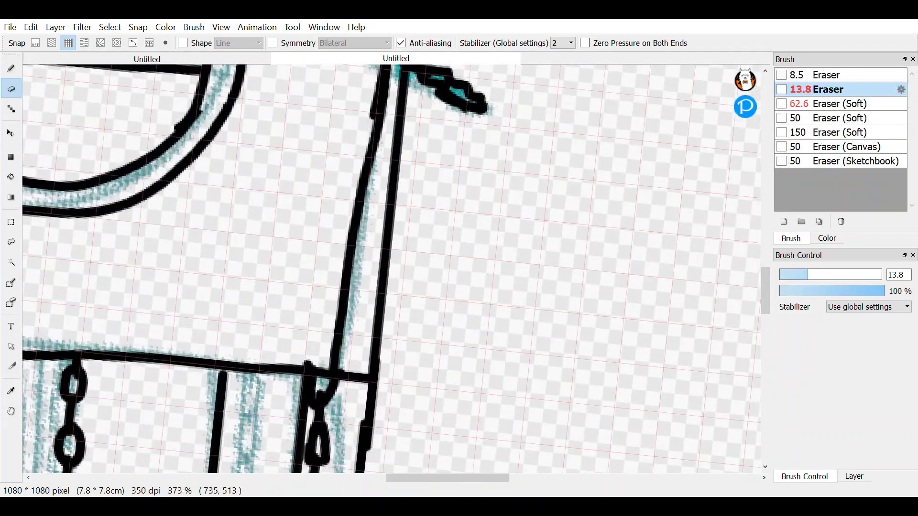
scroll(283, 352, up, 3)
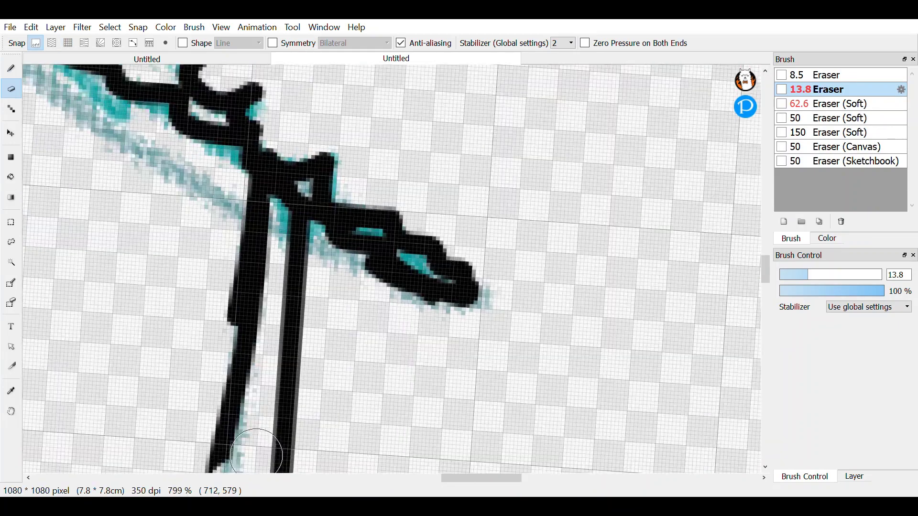
scroll(283, 205, down, 7)
scroll(396, 221, up, 2)
scroll(396, 251, down, 2)
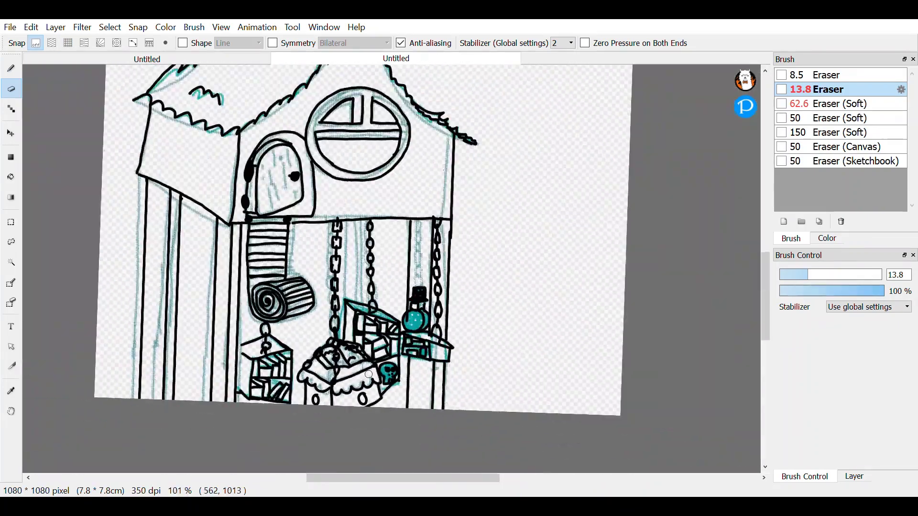
Ink the back post's straight vertical lines between the two middle chains, down to the hanging bookshelf, with grid snapping
scroll(396, 251, up, 1)
key(b)
click(68, 43)
scroll(326, 215, up, 4)
drag(258, 103, 258, 296)
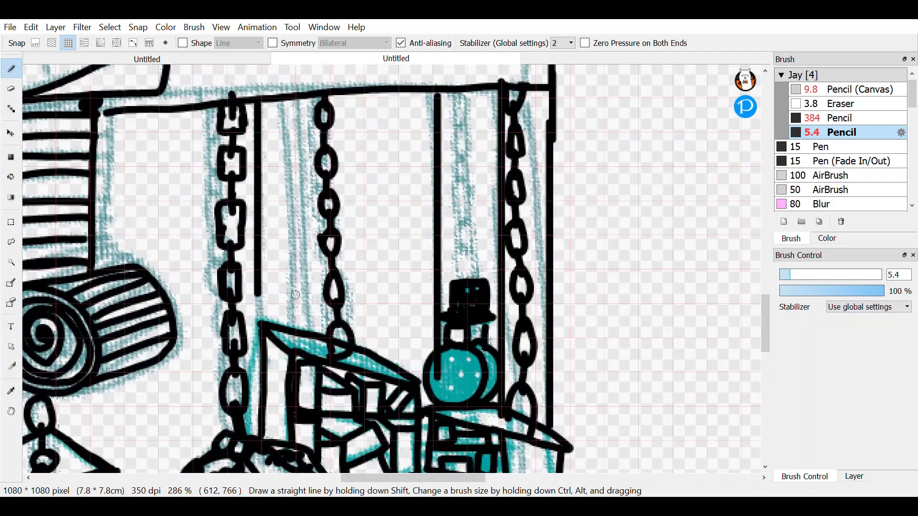
scroll(303, 102, down, 5)
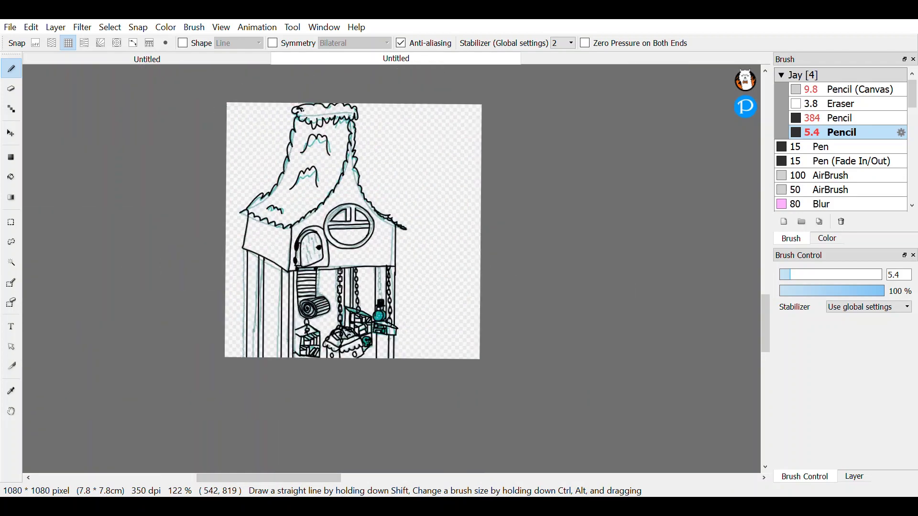
Ink a few long horizontal plank dashes on the front wall around the round window and door, using grid snapping
scroll(303, 102, up, 2)
scroll(457, 235, up, 3)
scroll(454, 431, down, 2)
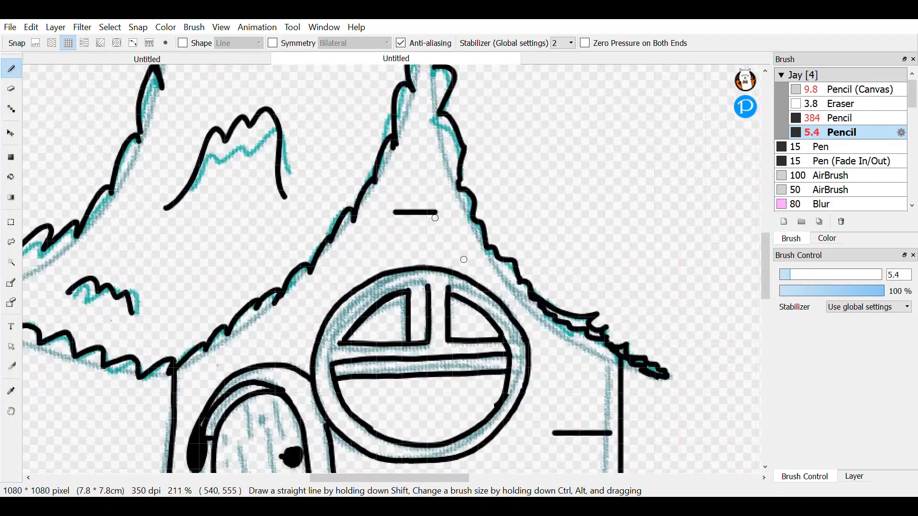
scroll(409, 313, down, 5)
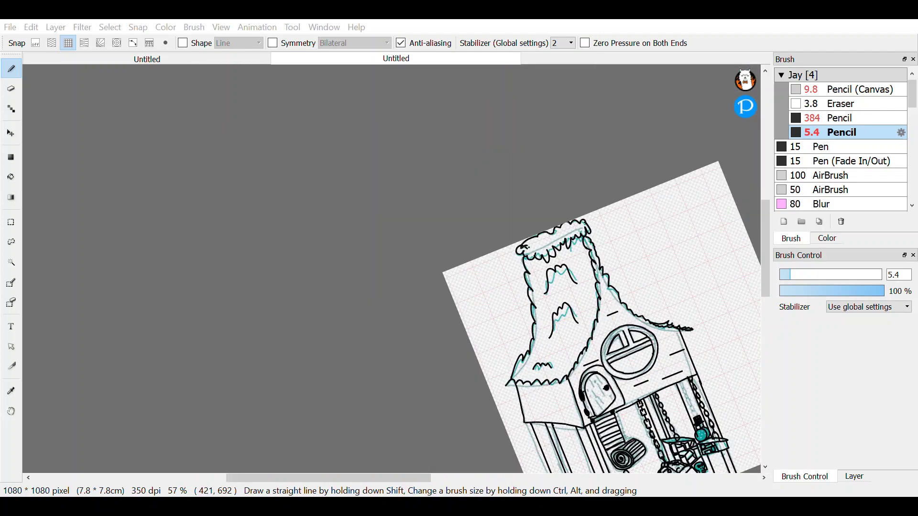
scroll(621, 444, up, 4)
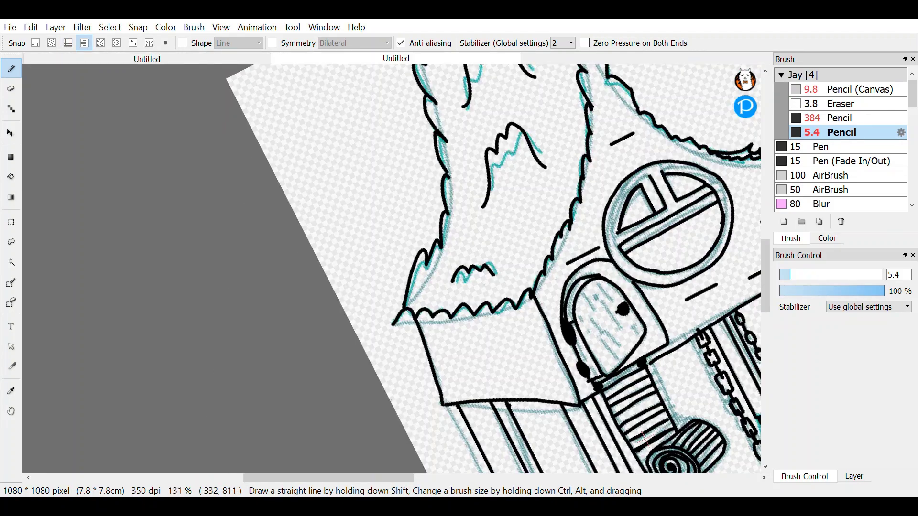
scroll(392, 268, up, 3)
scroll(559, 394, down, 6)
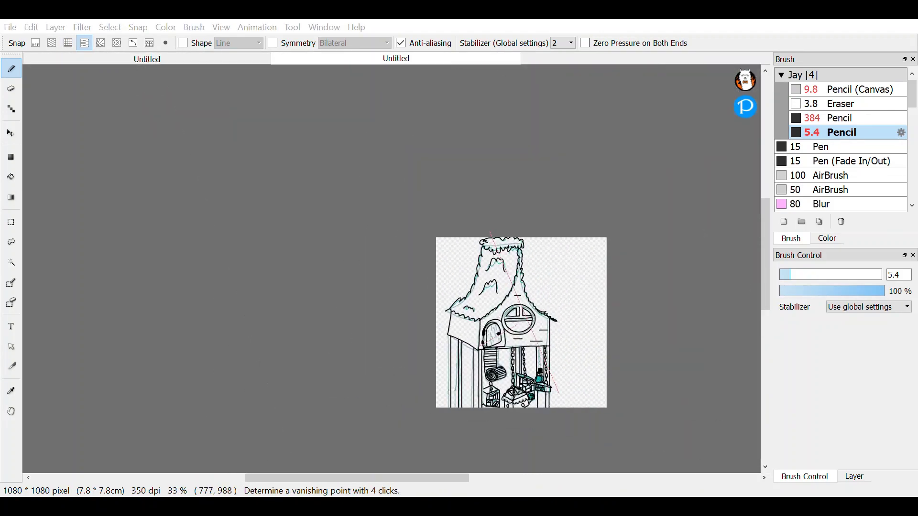
scroll(559, 393, up, 3)
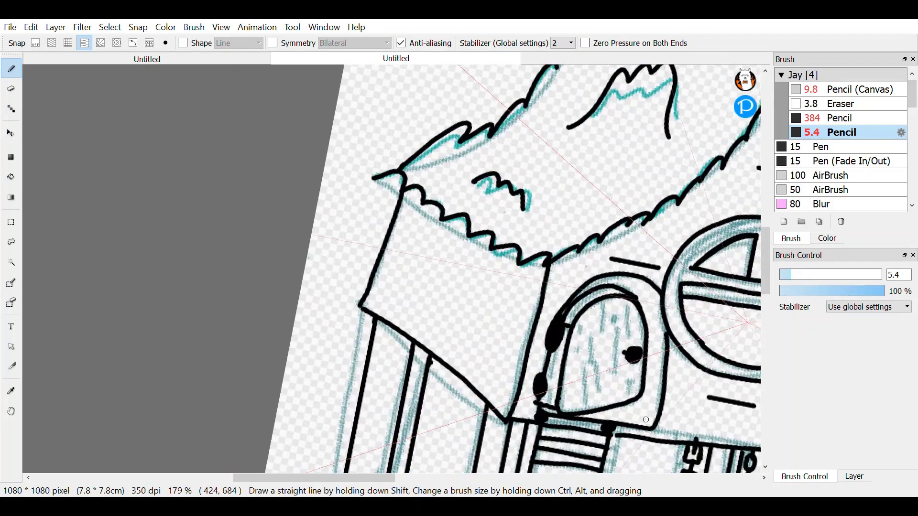
scroll(307, 339, up, 4)
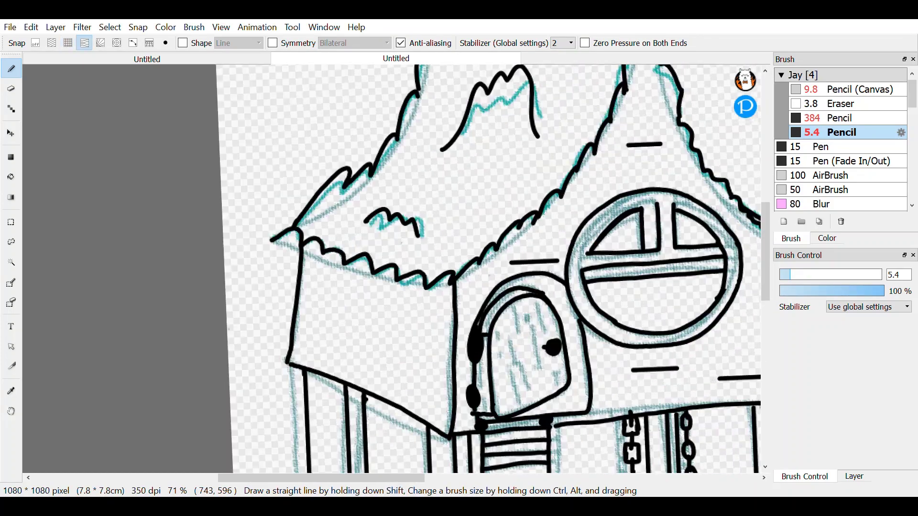
scroll(547, 302, down, 3)
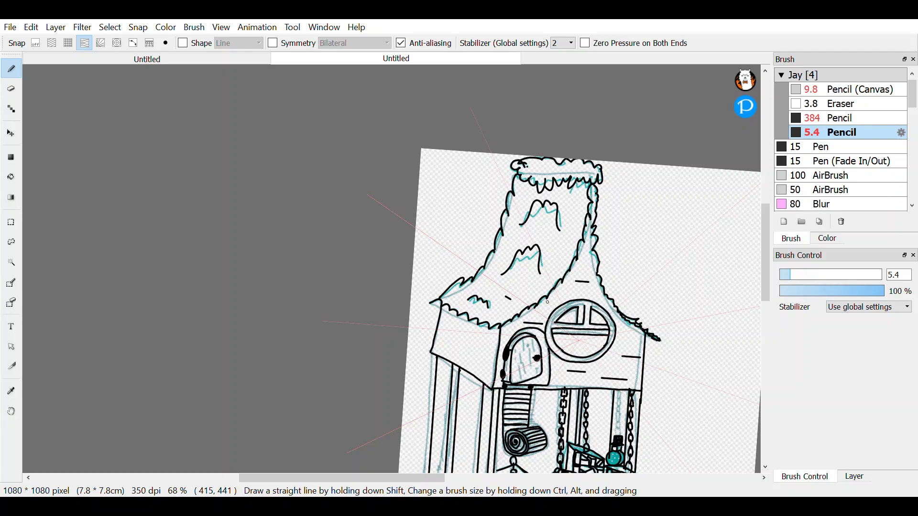
drag(547, 303, 535, 310)
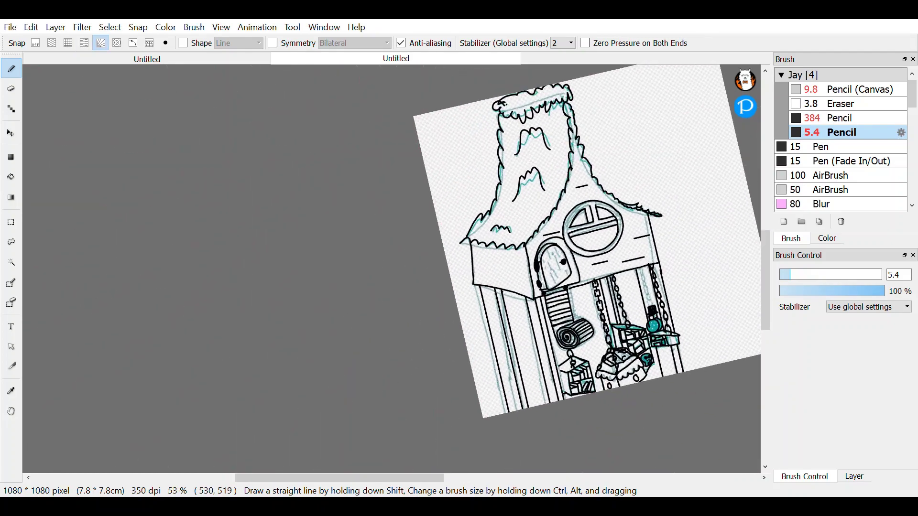
Ink scattered long and short plank dashes across the house's left side wall, following the wall's slope
scroll(564, 210, up, 2)
scroll(722, 162, up, 5)
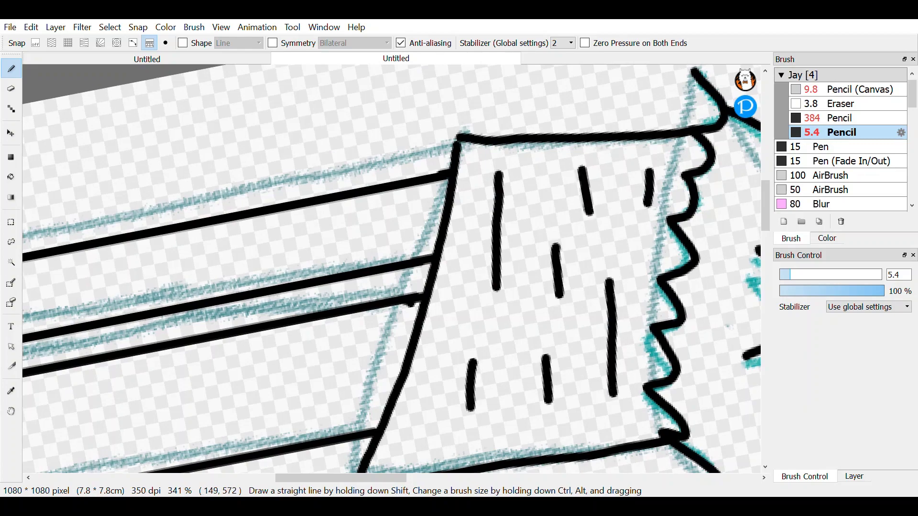
scroll(471, 407, down, 5)
scroll(502, 277, up, 5)
Add short plank dashes on the front wall beneath the round window and above the door
drag(455, 262, 529, 285)
scroll(662, 132, down, 5)
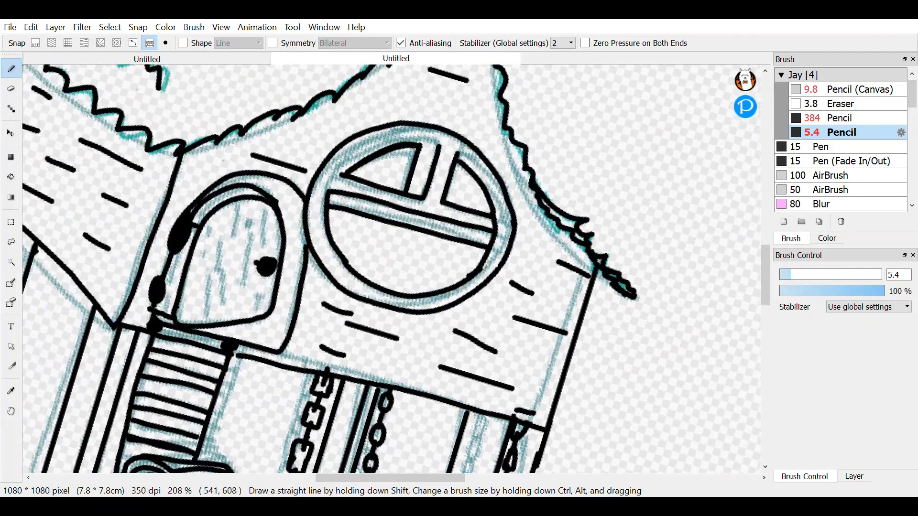
scroll(485, 264, up, 5)
scroll(414, 89, down, 5)
scroll(421, 143, up, 5)
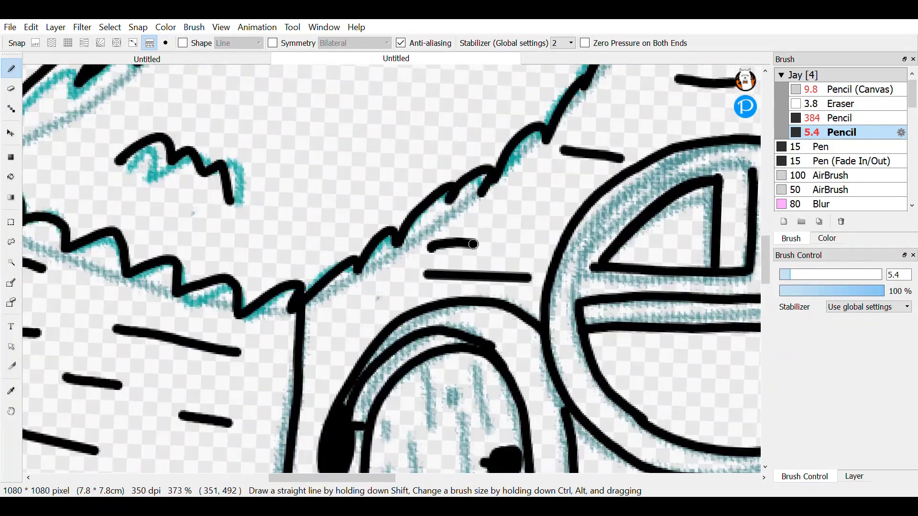
scroll(425, 191, down, 3)
Fill out the front wall's plank texture with short dashes near its right edge and in the gable above the window
scroll(432, 216, up, 5)
scroll(500, 187, up, 1)
scroll(500, 186, down, 1)
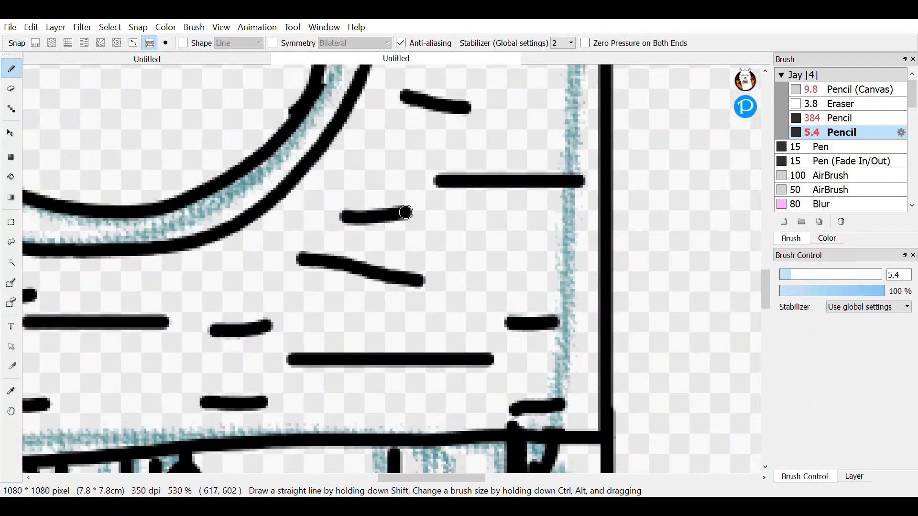
scroll(506, 445, up, 3)
scroll(464, 221, up, 2)
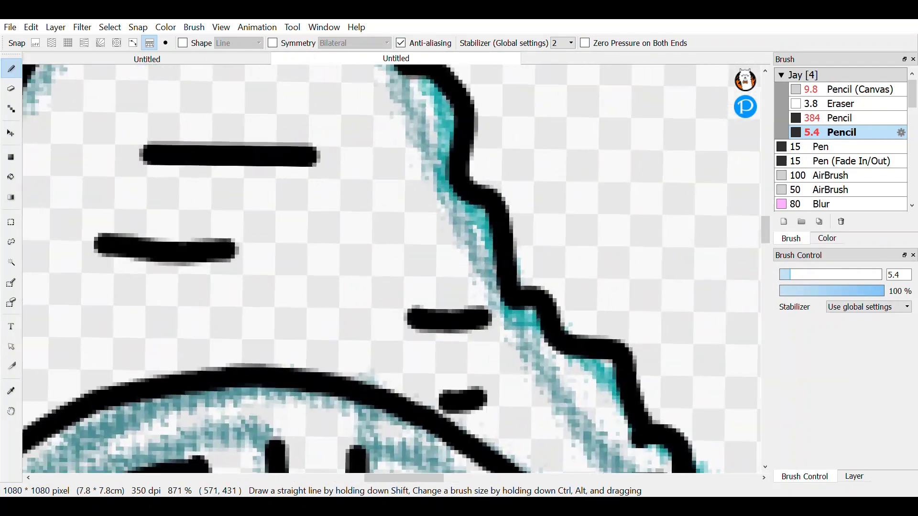
scroll(440, 246, down, 8)
scroll(475, 207, up, 4)
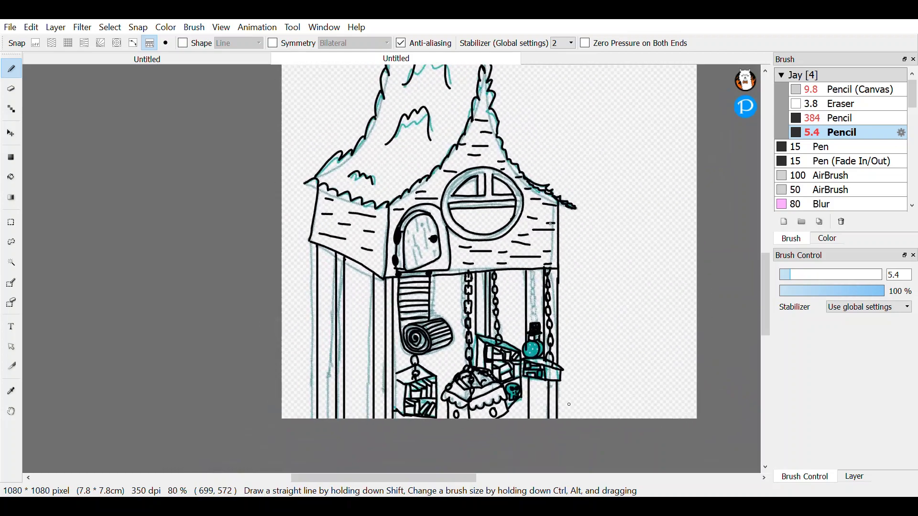
Add a new layer beneath the line art and fill the left side wall with dark brown #573E16
click(855, 477)
click(783, 459)
drag(842, 325, 842, 353)
key(f)
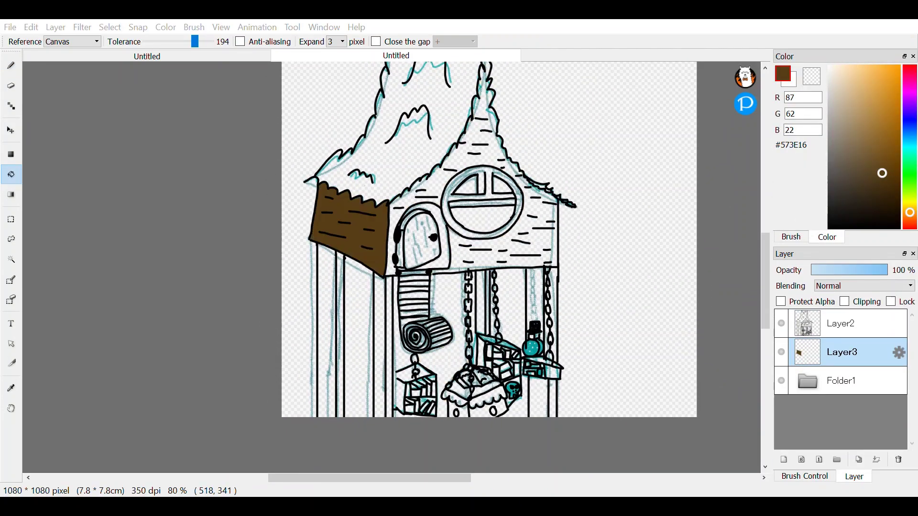
Fill the front wall and door with dark brown #573E16 and ink short vertical plank dashes on the door
scroll(440, 277, up, 8)
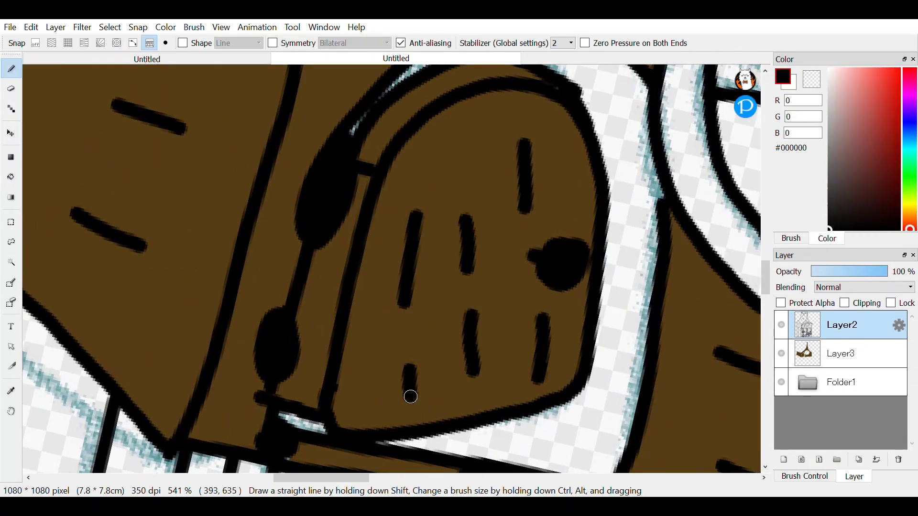
scroll(411, 396, down, 10)
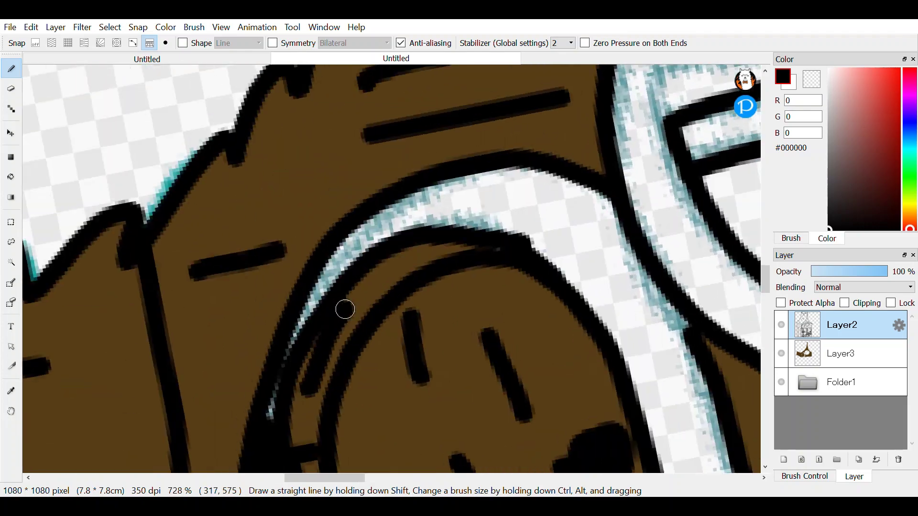
Fill the thatched roof and its thin edge along the gable's right slope with light teal #6CBEC7 on the colour layer
key(g)
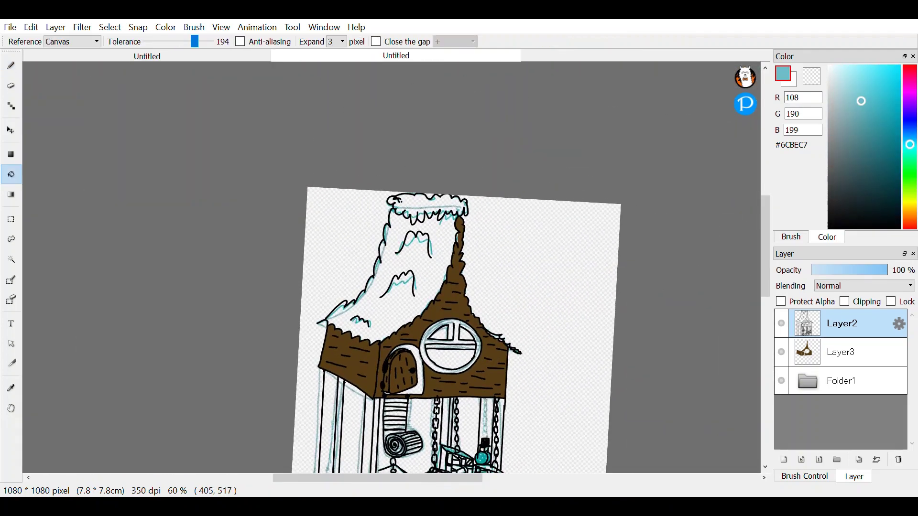
click(842, 352)
scroll(392, 267, up, 10)
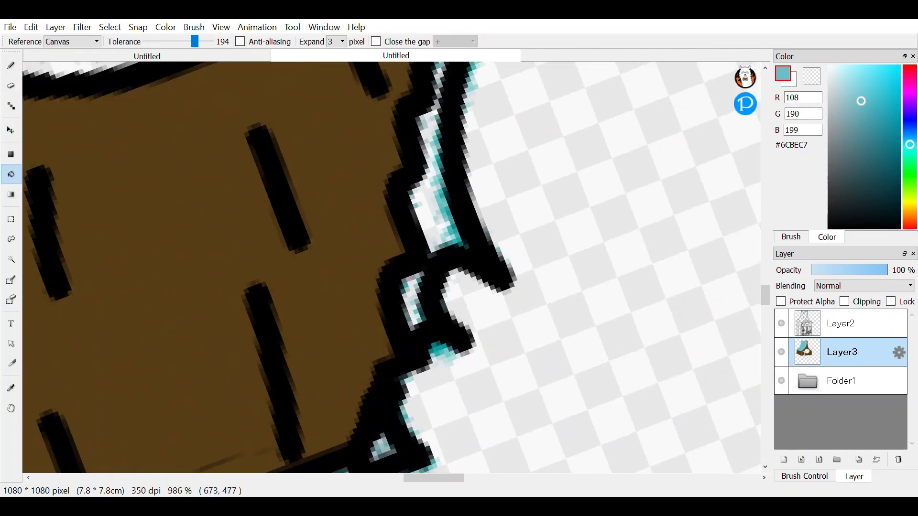
key(ctrl+z)
scroll(392, 268, up, 5)
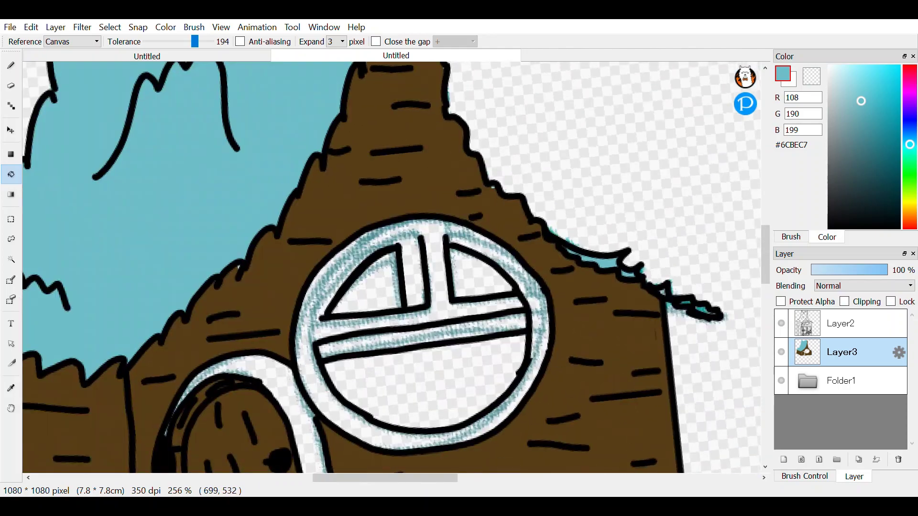
scroll(600, 431, down, 3)
Fill the arched frame around the door with black on the colour layer
scroll(600, 430, up, 7)
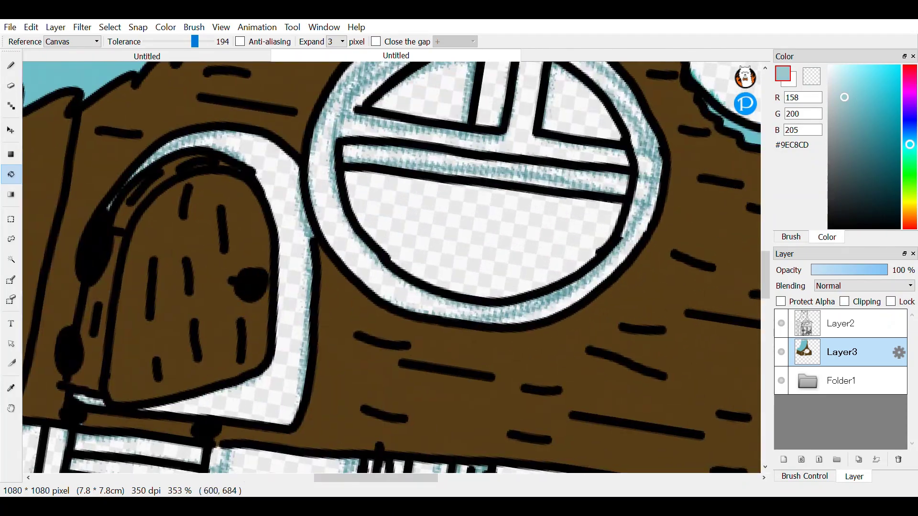
scroll(393, 268, up, 8)
scroll(392, 268, down, 9)
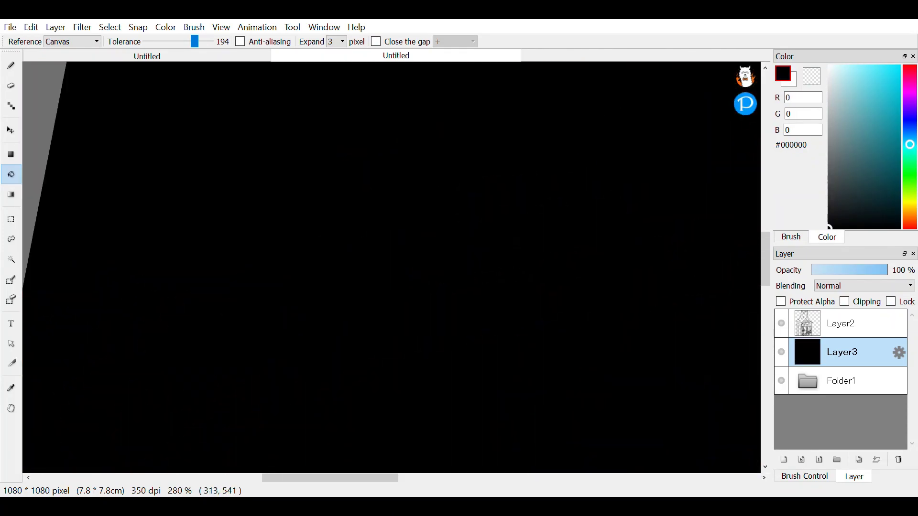
scroll(392, 268, up, 2)
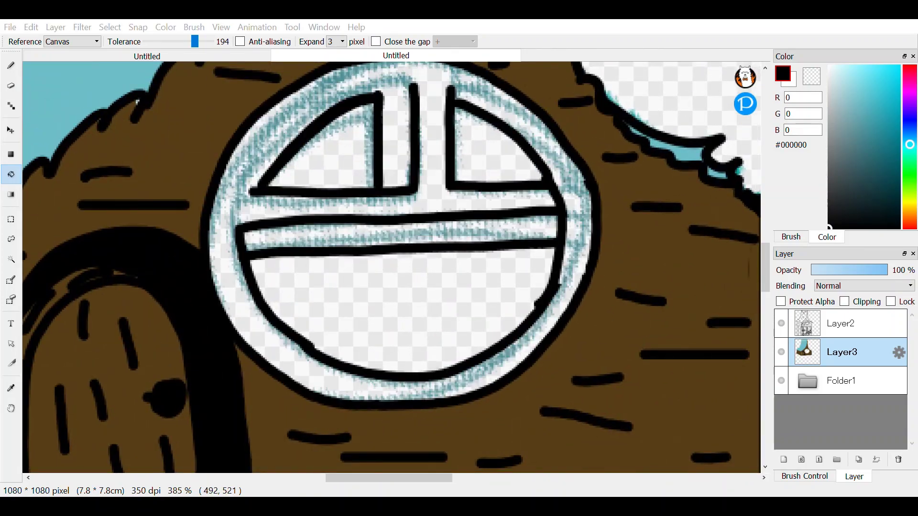
Fill the round window's frame and crossbars with orange-brown #B75114 and its glass panes with black
click(910, 220)
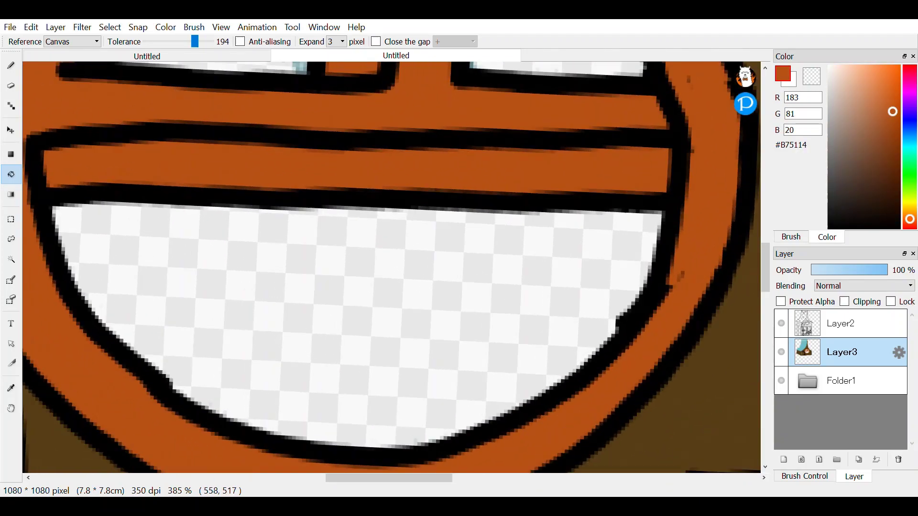
click(829, 227)
click(249, 187)
click(326, 344)
scroll(392, 268, down, 8)
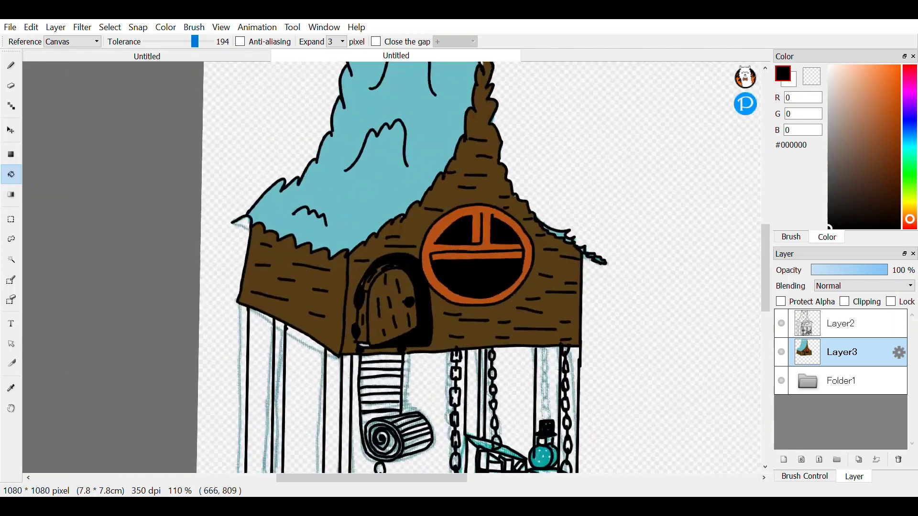
Fill the hanging stall's base and the left hanging shelf's roof and side with black, closing the roof's open outline
scroll(365, 259, up, 4)
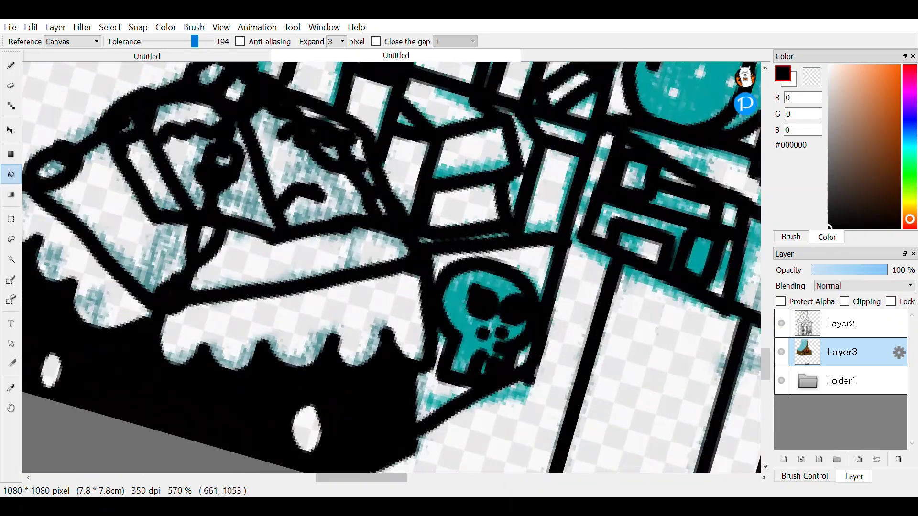
scroll(365, 259, down, 2)
scroll(365, 259, up, 3)
key(b)
scroll(350, 152, up, 3)
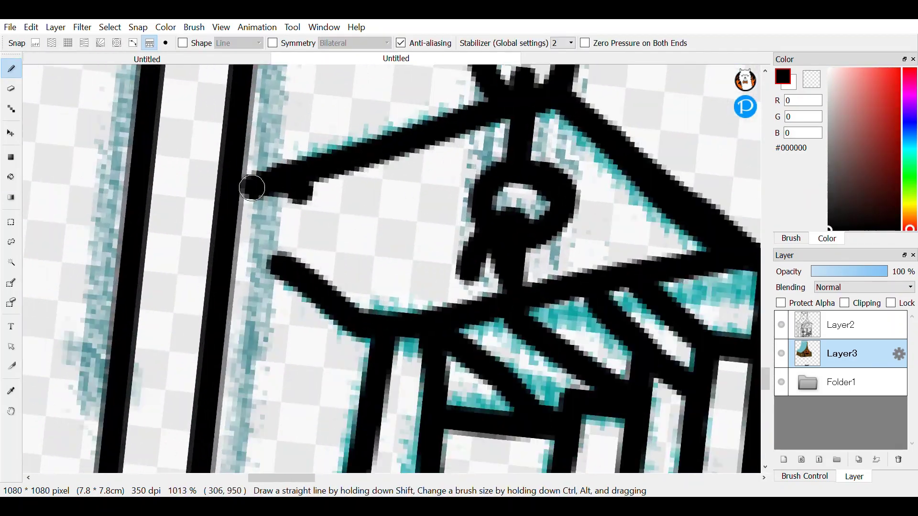
key(g)
scroll(311, 332, down, 4)
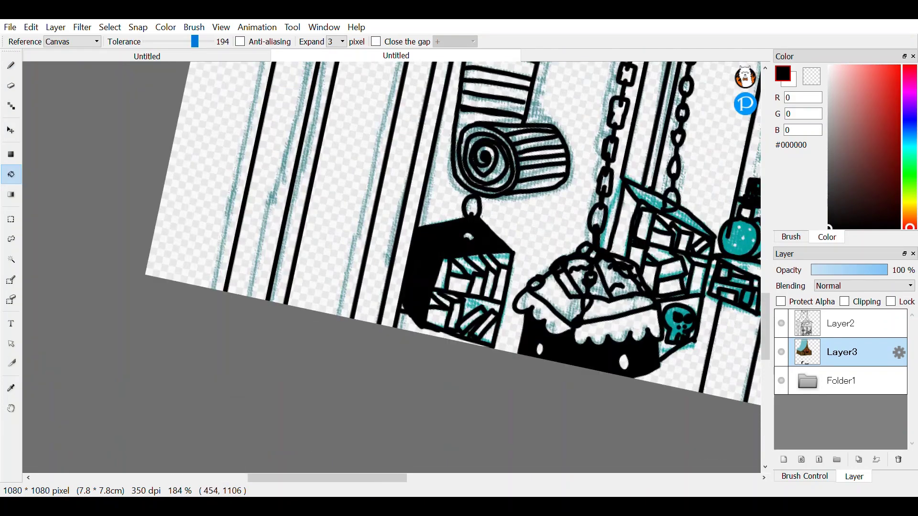
scroll(311, 331, up, 4)
click(312, 332)
Paint the slanted roof of the middle hanging shelf solid black
key(b)
scroll(196, 202, up, 5)
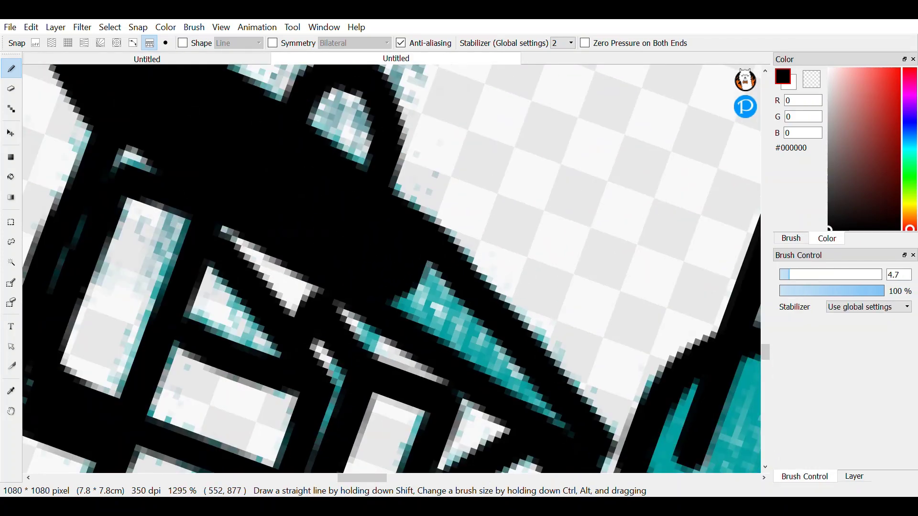
scroll(400, 254, down, 4)
Paint the roof and outer side of the right hanging shelf, beneath the potion bottle, solid black
scroll(461, 207, up, 2)
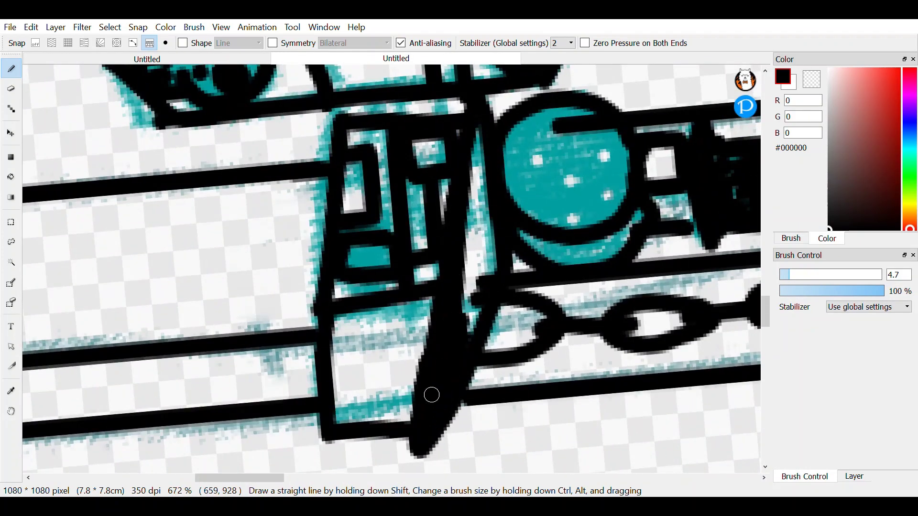
scroll(431, 395, up, 3)
scroll(415, 280, down, 4)
scroll(324, 397, up, 4)
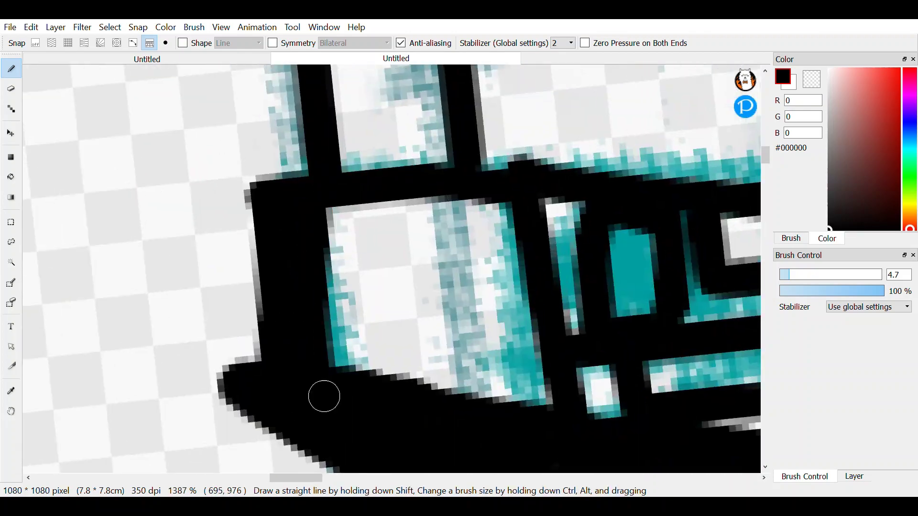
scroll(563, 409, down, 4)
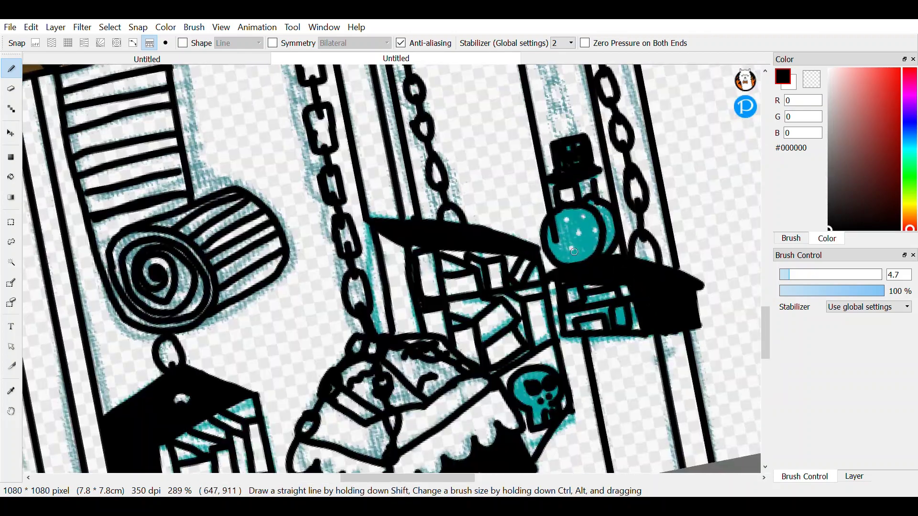
Paint the left side panel of the middle hanging shelf solid black
scroll(526, 236, up, 4)
scroll(568, 271, down, 3)
key(g)
scroll(545, 264, down, 3)
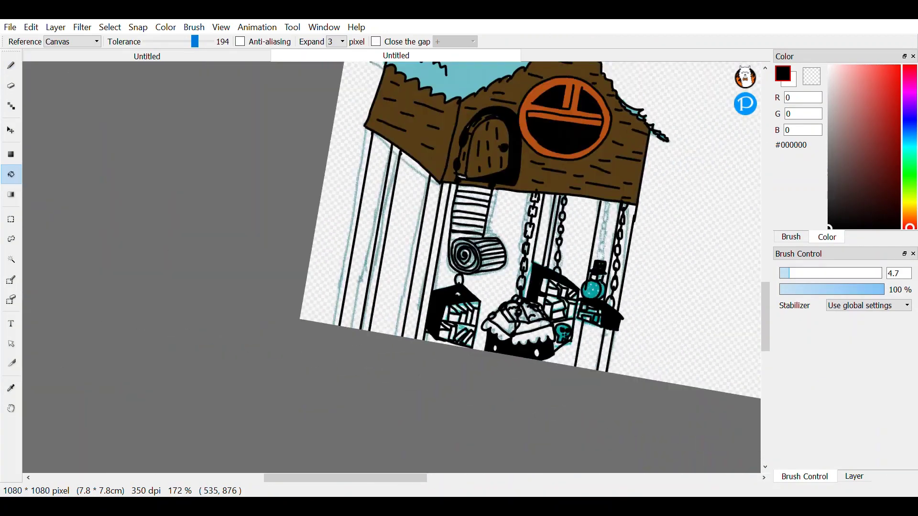
Fill the two ovals on the hanging stall's base with teal #4D96A4 and its scalloped cloth with crimson #B20A32
alt+click(585, 293)
scroll(507, 354, up, 6)
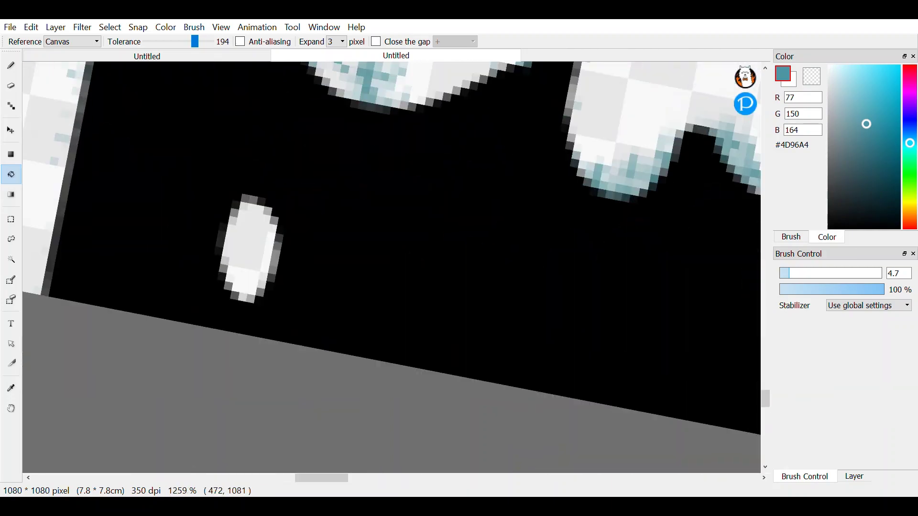
scroll(506, 354, down, 2)
click(383, 144)
scroll(392, 268, down, 3)
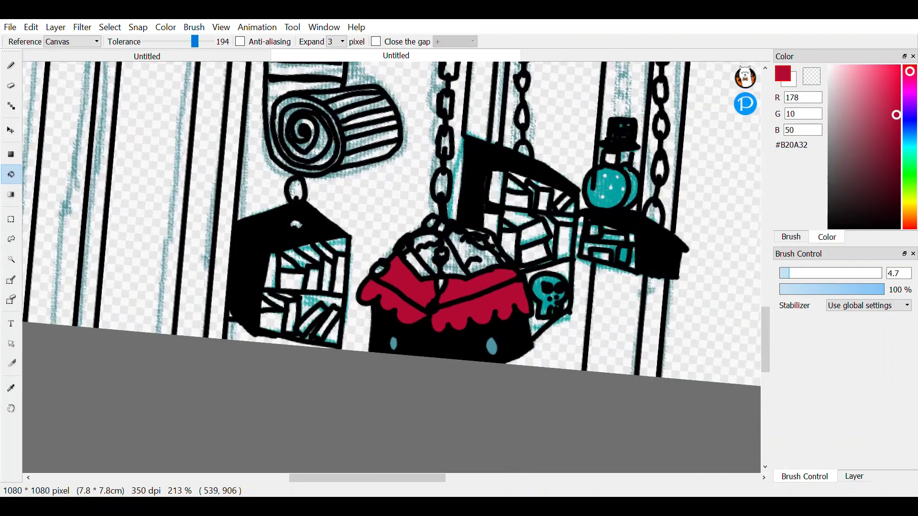
Fill several books and boxes in the middle and right hanging shelves with crimson #B20A32
scroll(392, 268, up, 3)
scroll(392, 268, down, 3)
scroll(392, 267, up, 4)
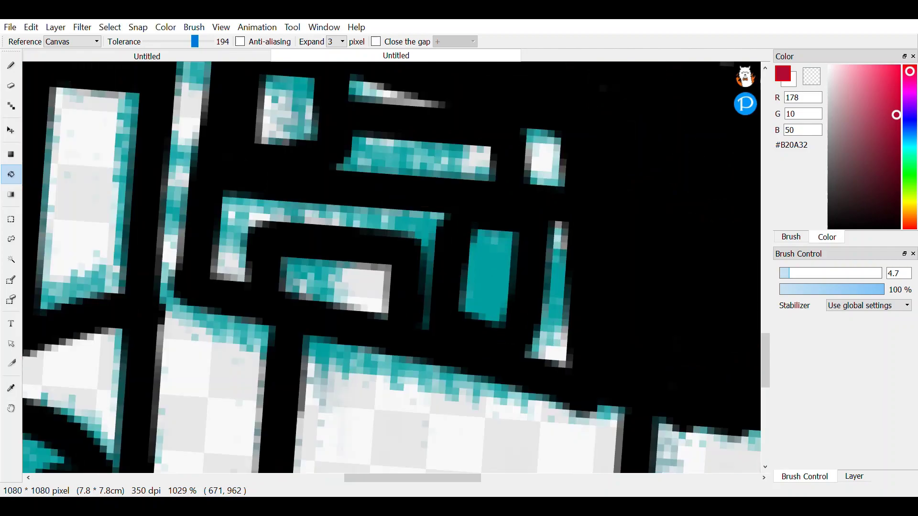
scroll(392, 268, up, 3)
click(853, 477)
scroll(392, 267, down, 3)
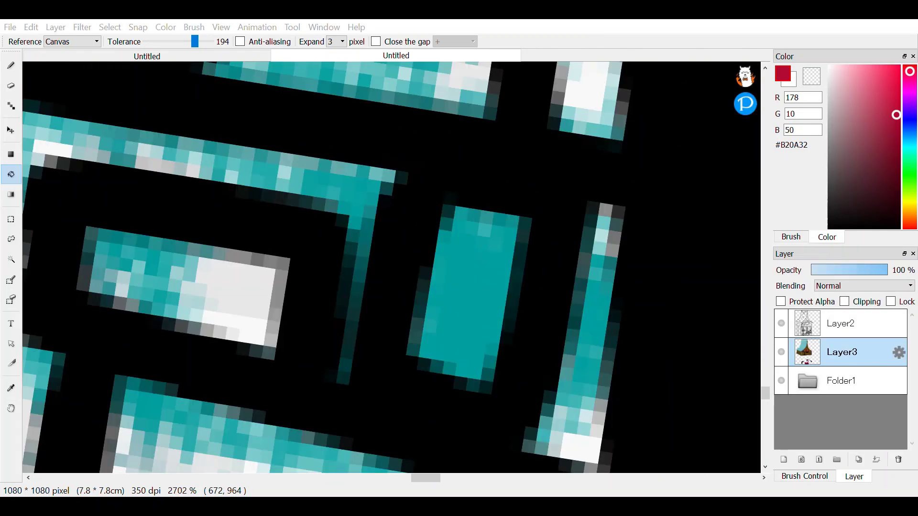
scroll(392, 267, up, 3)
scroll(392, 268, down, 4)
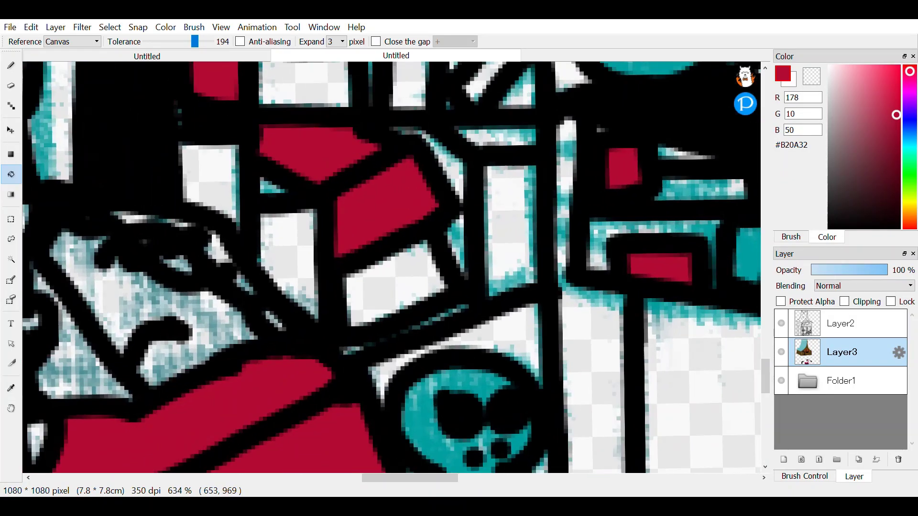
scroll(392, 268, up, 2)
Colour several books in the left hanging shelf's upper row with crimson #B20A32
scroll(392, 268, down, 6)
scroll(392, 268, up, 6)
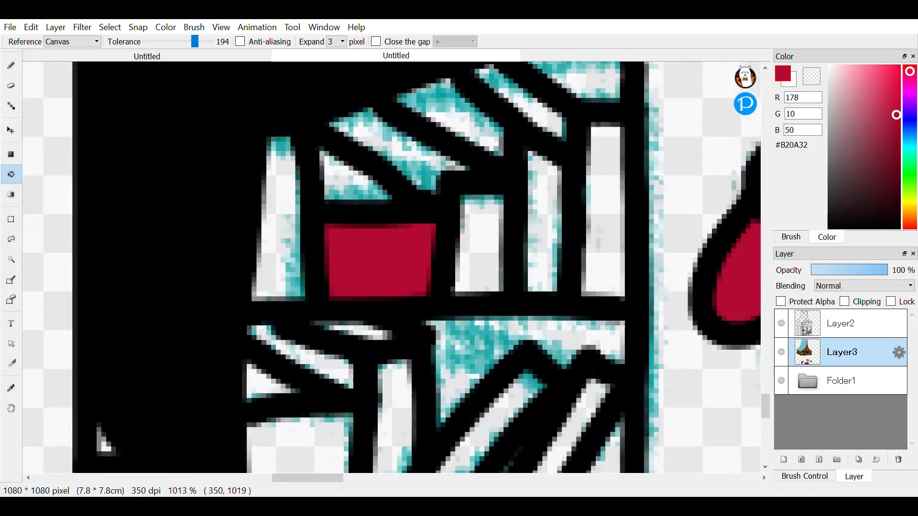
click(393, 267)
key(ctrl+z)
scroll(392, 268, up, 3)
scroll(392, 268, down, 3)
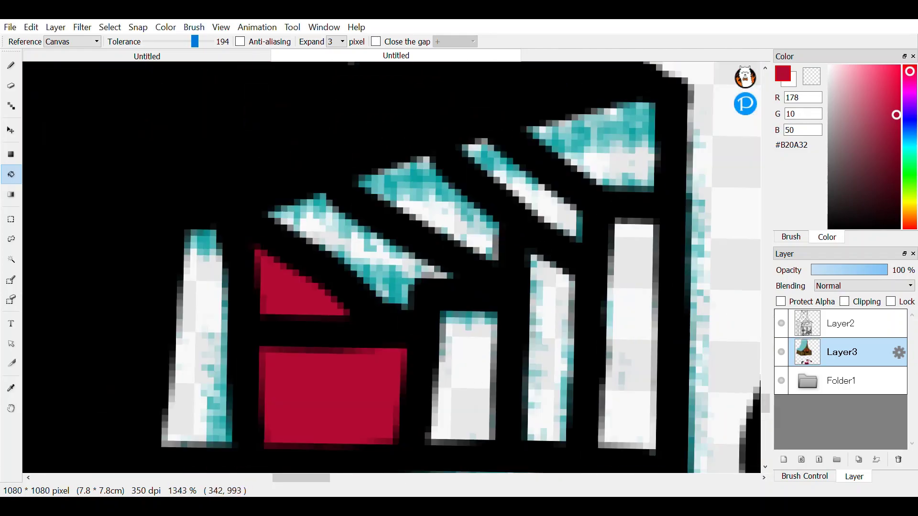
scroll(392, 268, up, 2)
scroll(341, 336, down, 3)
key(b)
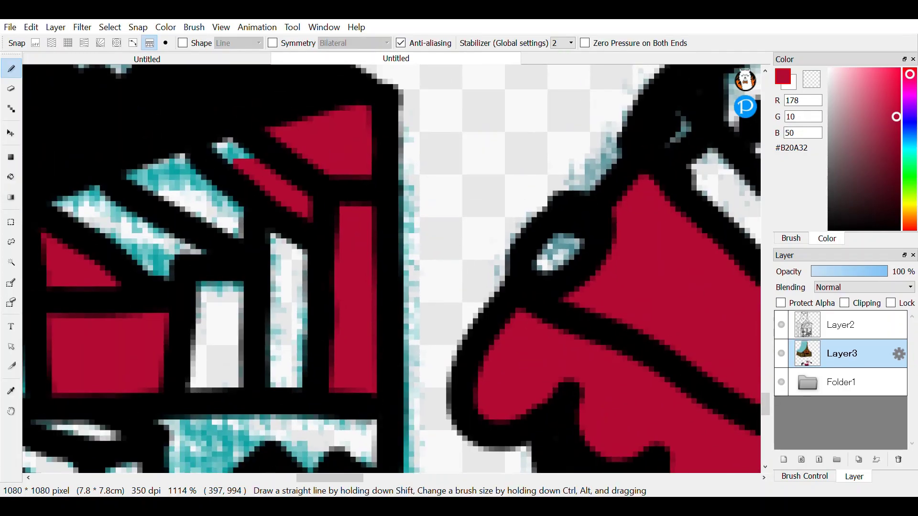
scroll(342, 336, up, 4)
Colour the box and several leaning books in the left hanging shelf's lower row with crimson #B20A32
scroll(342, 336, down, 7)
scroll(421, 393, up, 3)
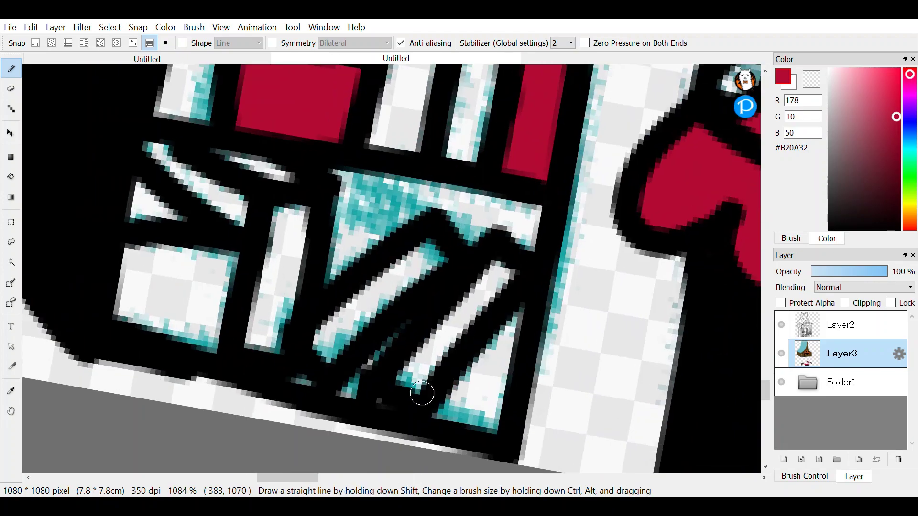
scroll(324, 344, up, 3)
scroll(256, 337, down, 3)
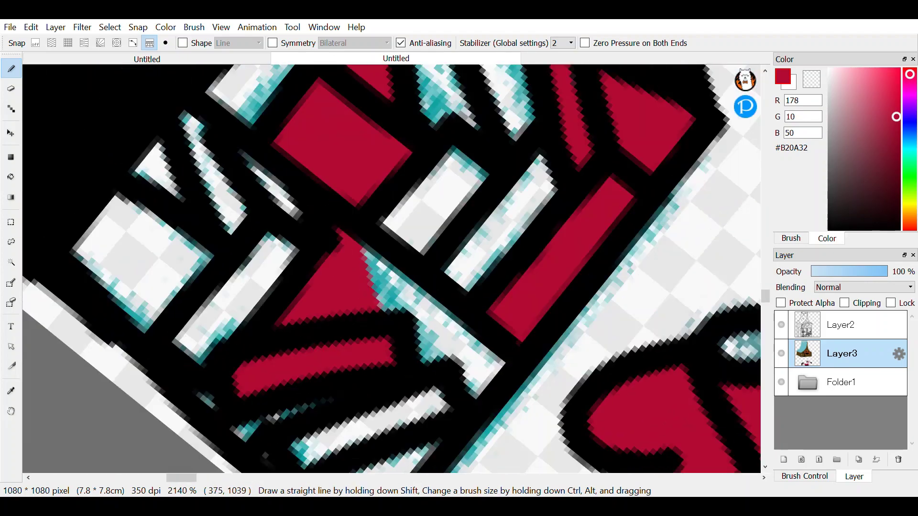
scroll(193, 380, up, 2)
scroll(196, 205, down, 6)
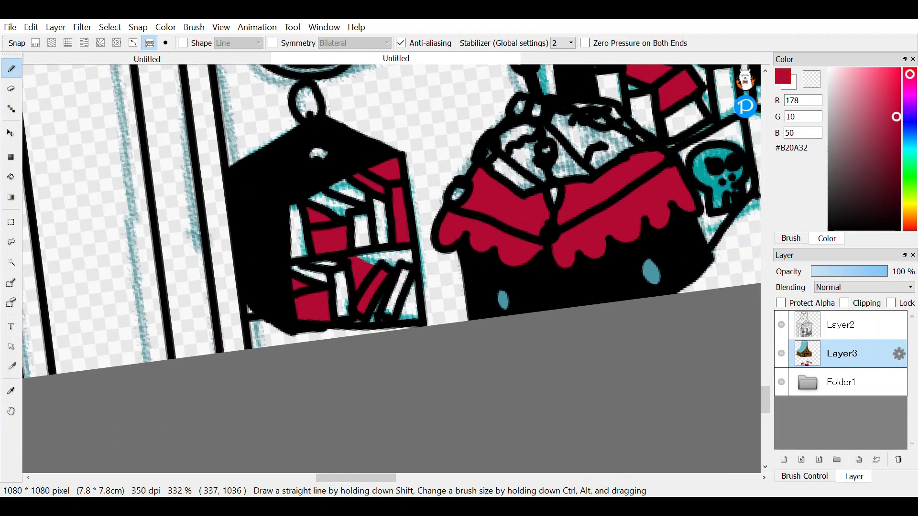
Paint several books and gaps between the crimson ones in the middle hanging shelf with blue #0A21B2
scroll(369, 377, up, 7)
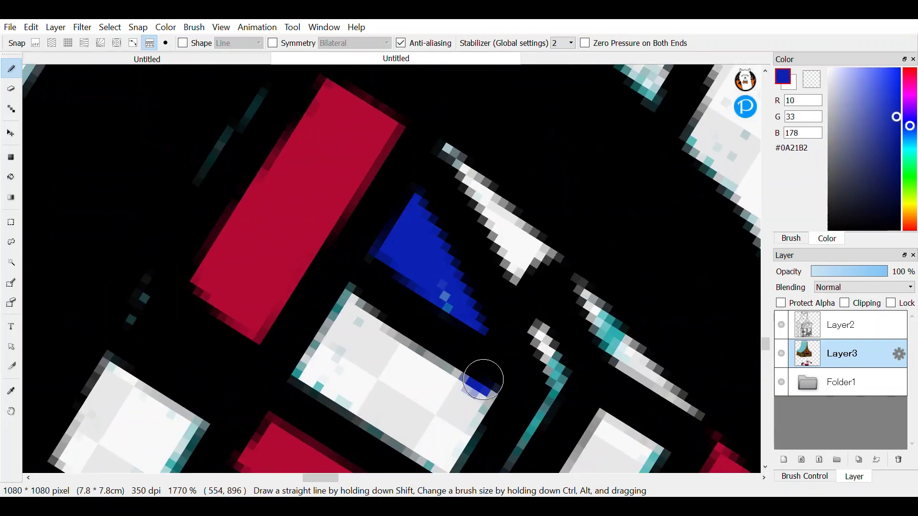
scroll(360, 314, down, 4)
scroll(415, 321, up, 3)
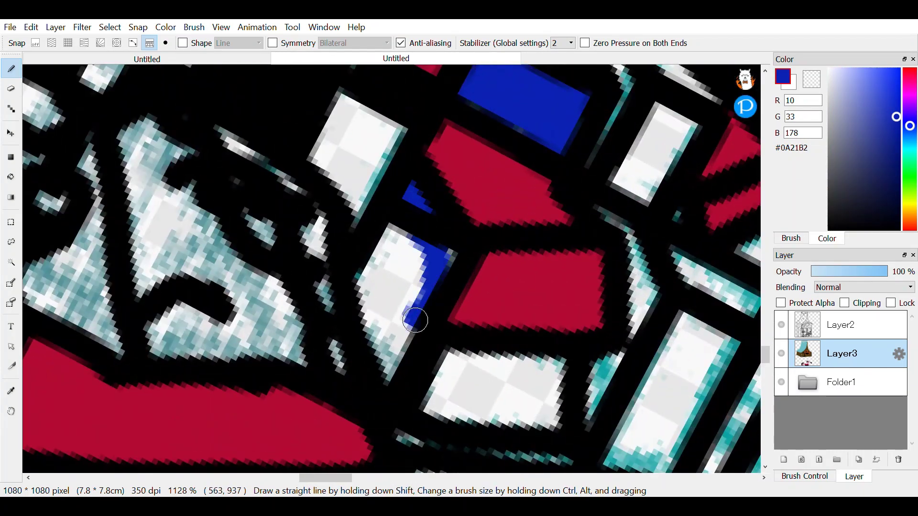
scroll(405, 344, down, 2)
scroll(425, 163, up, 2)
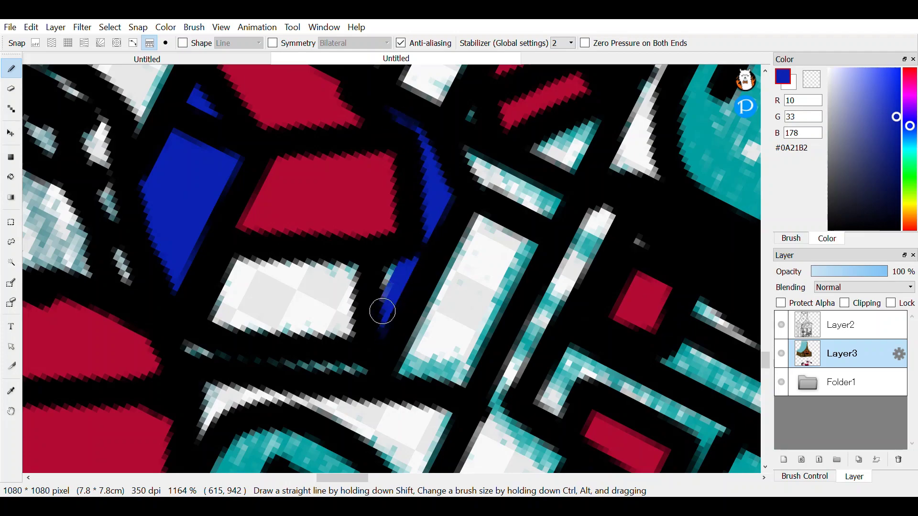
scroll(512, 410, up, 2)
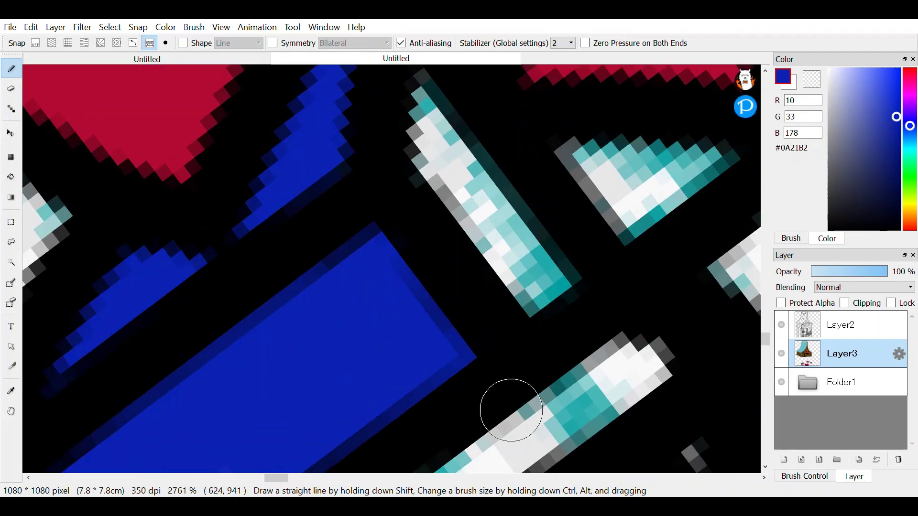
Paint several books and gaps in both rows of the left hanging shelf with blue #0A21B2
scroll(502, 250, down, 5)
scroll(371, 409, up, 4)
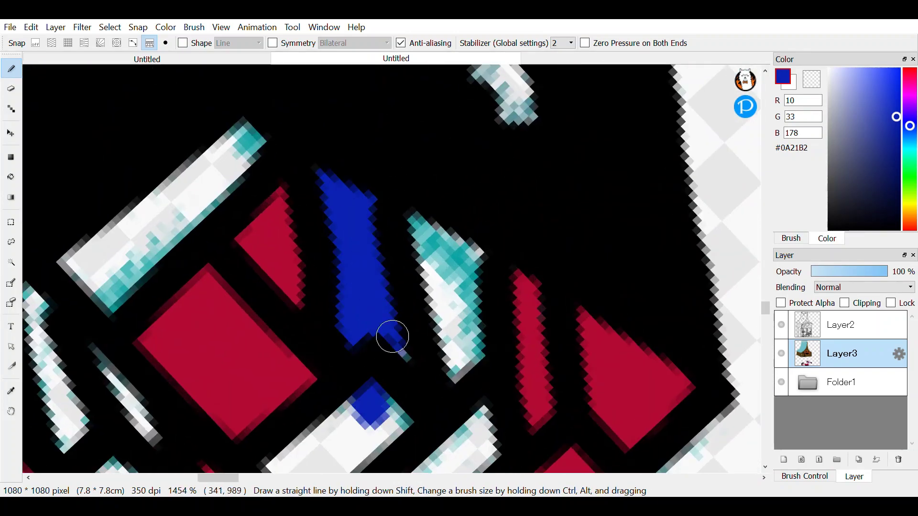
scroll(393, 337, up, 1)
drag(492, 403, 553, 353)
scroll(553, 352, down, 4)
scroll(604, 401, up, 4)
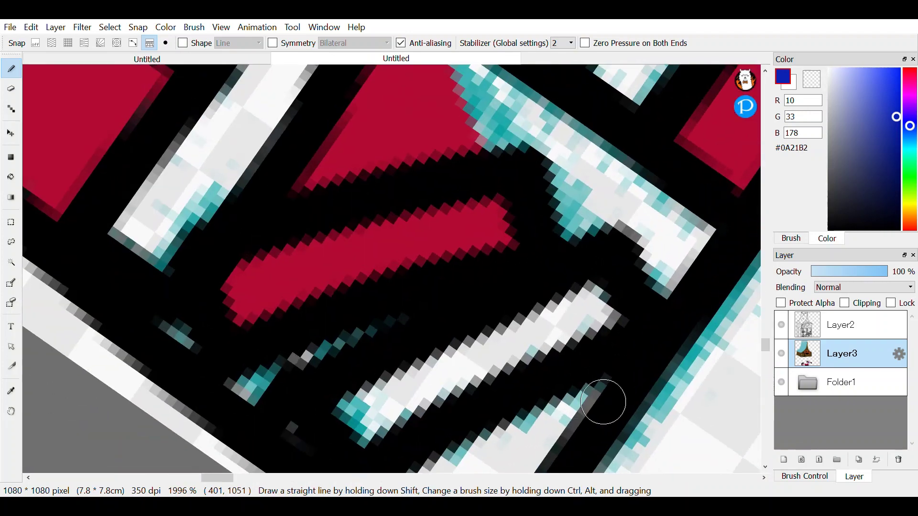
drag(605, 225, 536, 72)
scroll(536, 72, down, 2)
drag(550, 304, 599, 179)
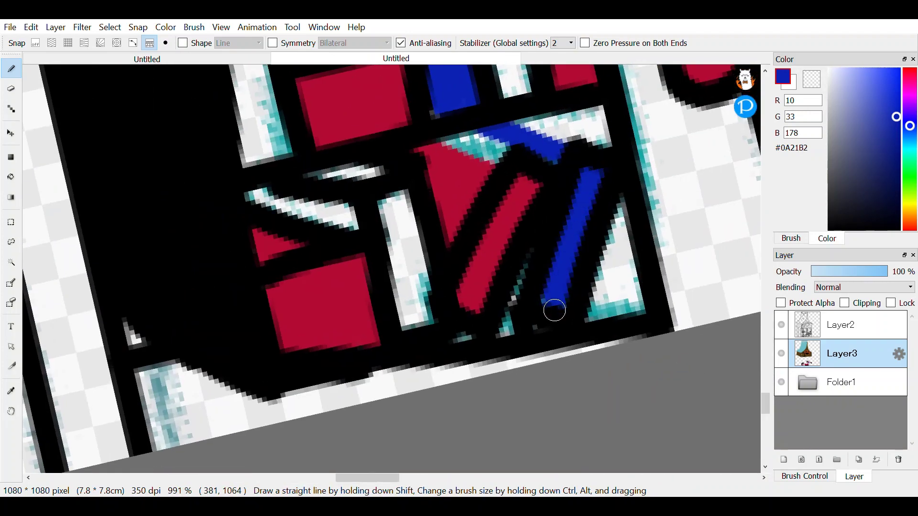
Colour several uncoloured books in both rows of the left hanging shelf with green #2CB20A
click(910, 182)
scroll(430, 215, up, 2)
drag(427, 191, 434, 393)
scroll(440, 190, up, 1)
drag(335, 267, 248, 224)
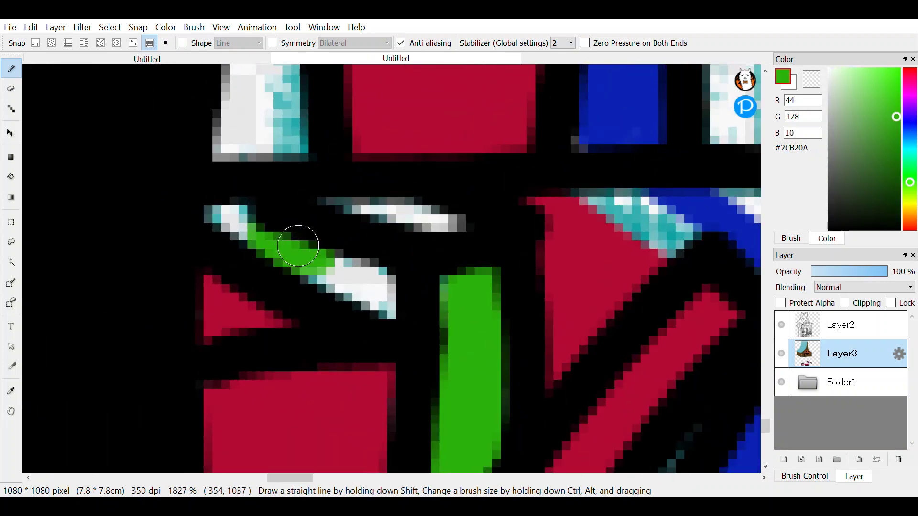
scroll(481, 228, down, 3)
scroll(380, 222, up, 1)
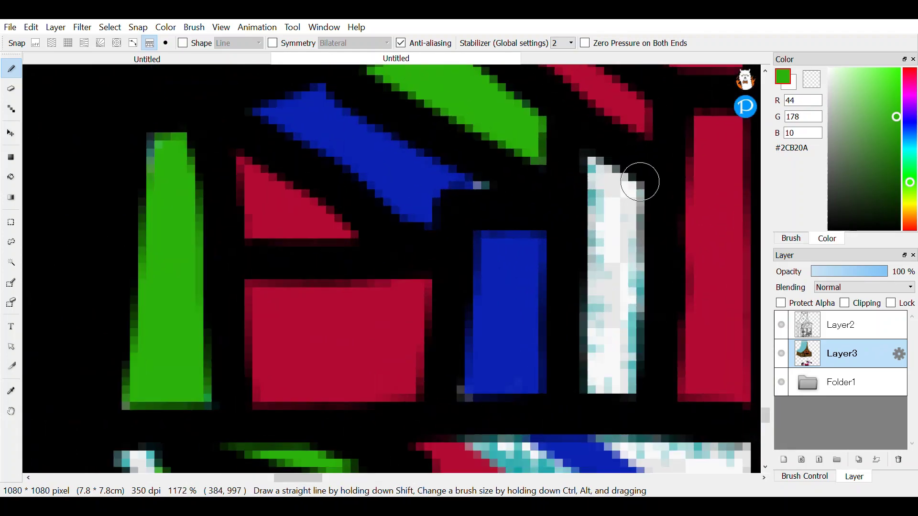
drag(641, 181, 625, 167)
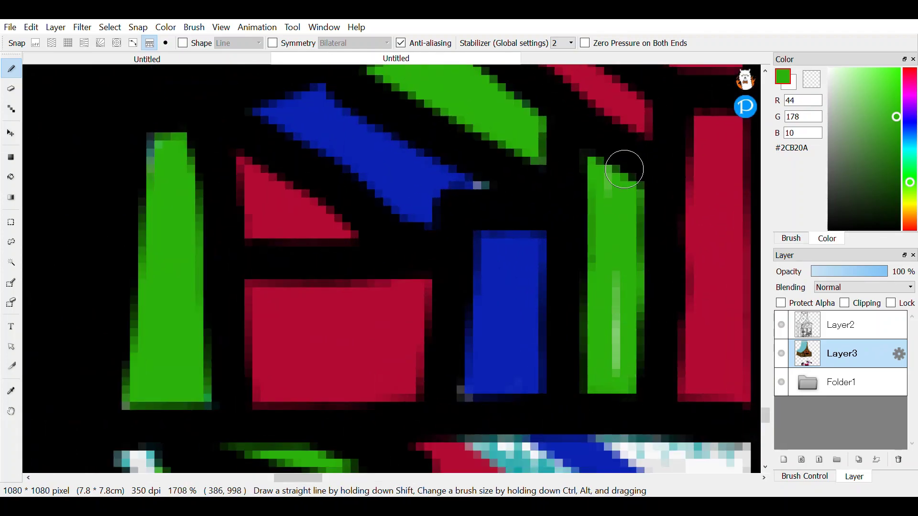
Paint some of the remaining books in the middle and right hanging shelves with green #2CB20A
scroll(625, 168, down, 4)
scroll(349, 358, up, 5)
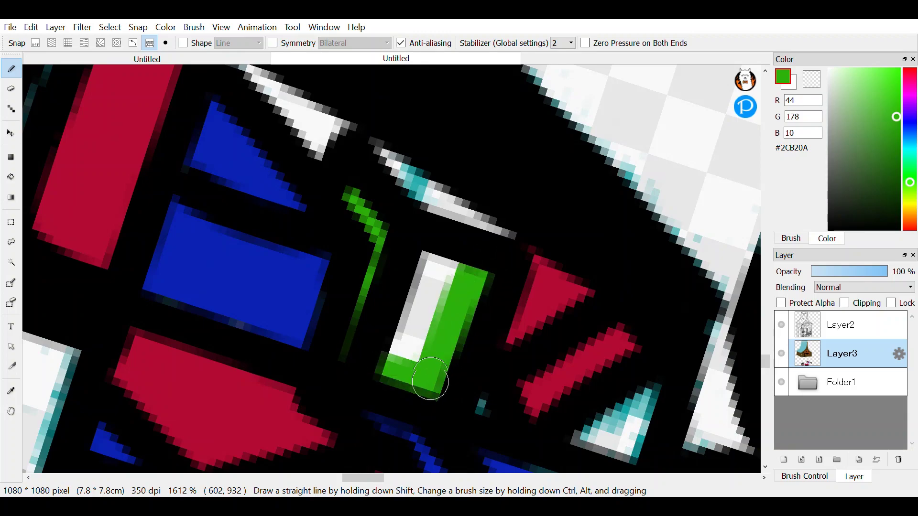
scroll(479, 226, down, 4)
scroll(500, 399, up, 4)
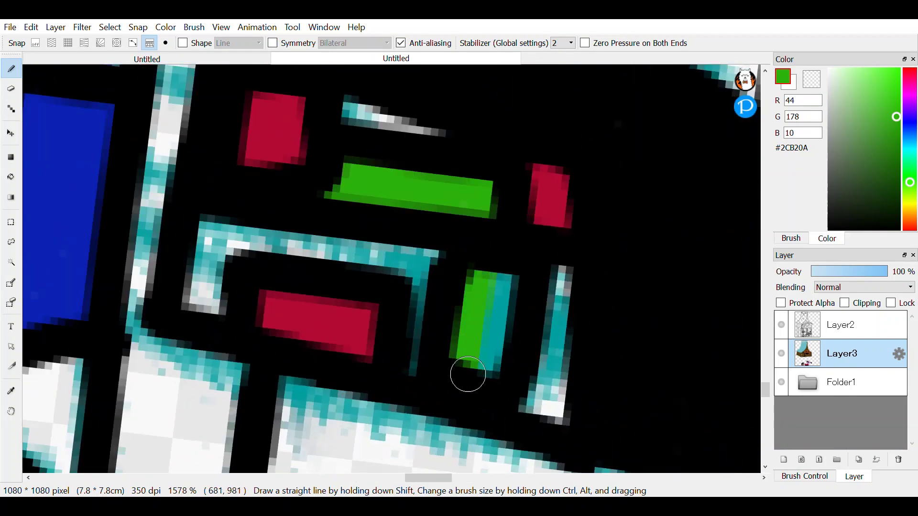
scroll(468, 374, down, 4)
Colour remaining books in the middle and left hanging shelves with yellow #B2B20A
click(910, 204)
scroll(282, 297, up, 4)
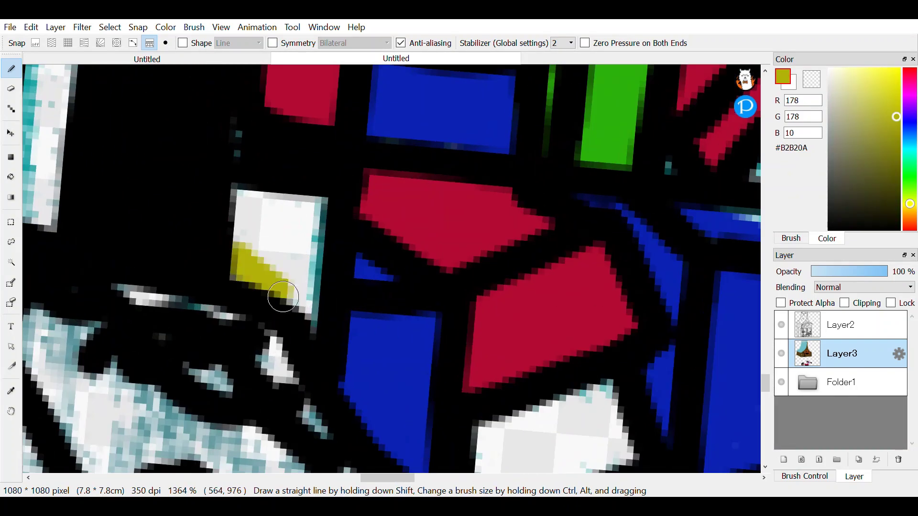
scroll(485, 435, up, 1)
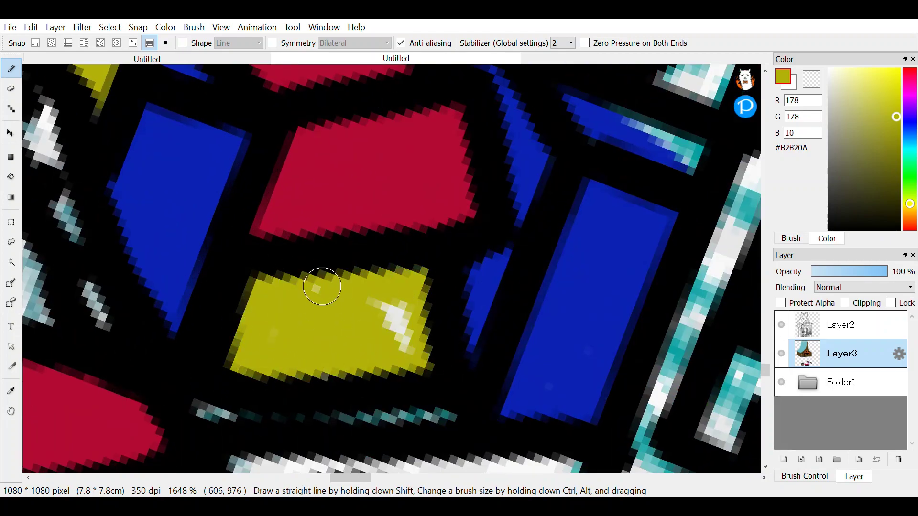
scroll(322, 286, down, 4)
scroll(322, 286, up, 1)
scroll(322, 286, down, 6)
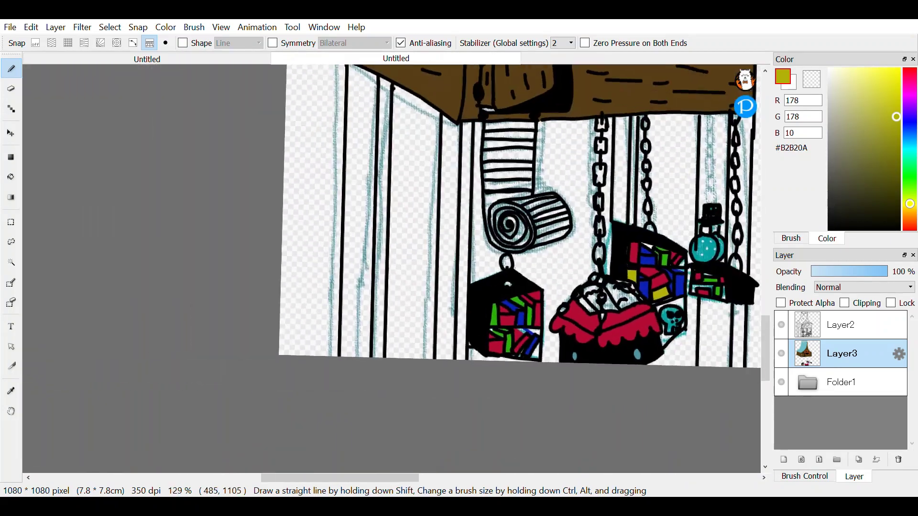
scroll(391, 291, up, 6)
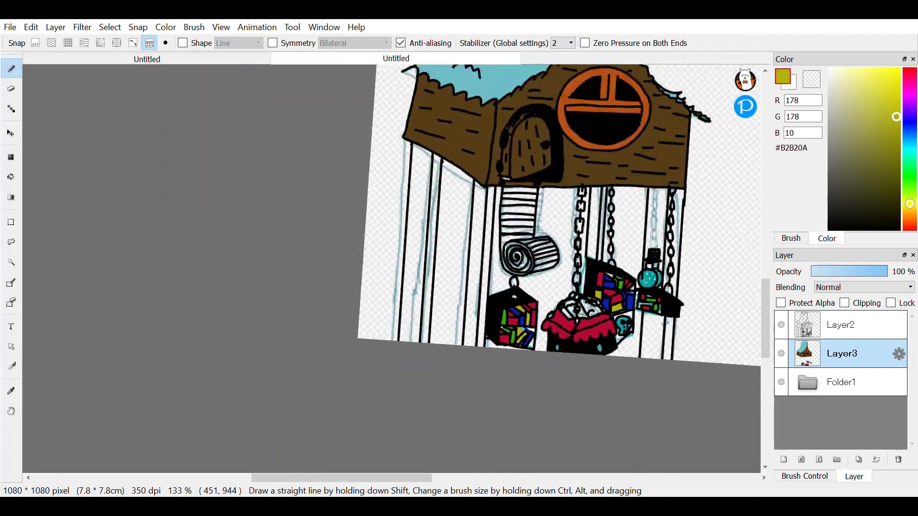
Choose dark blue #00477F and flood the stilts beneath the house with the Bucket tool
click(910, 138)
click(898, 150)
click(11, 177)
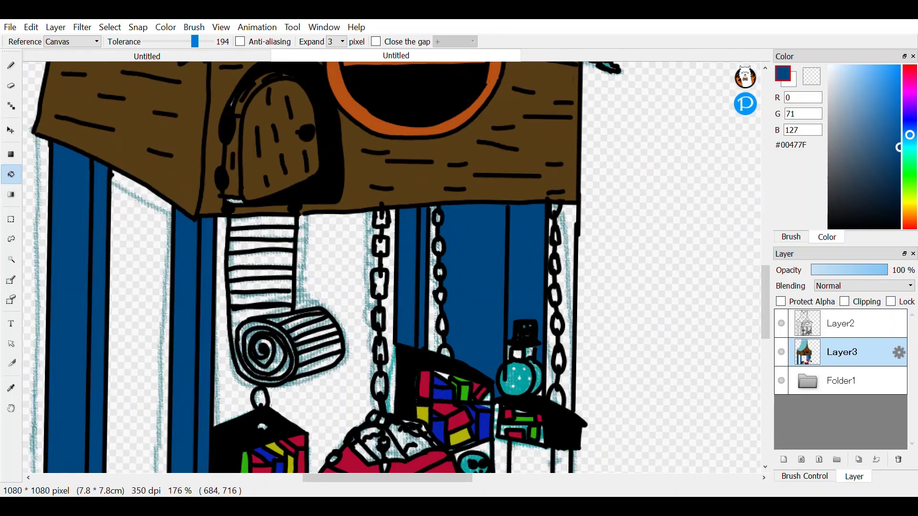
Undo the fill that spills between the rear stilts and finish colouring only the stilts with dark blue #00477F
key(ctrl+z)
key(b)
key(g)
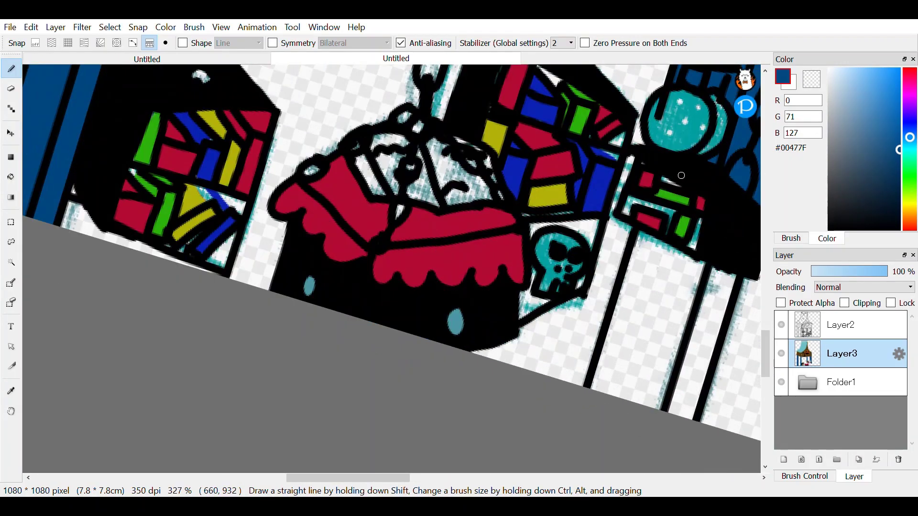
key(g)
click(645, 325)
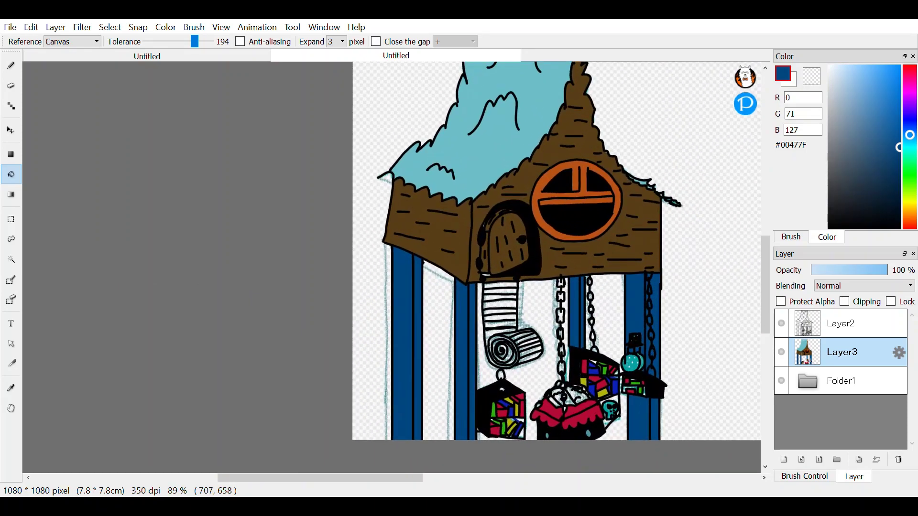
Fill alternate slats of the hanging roll-up ladder below the door with brown #7F3400
click(910, 219)
scroll(392, 268, up, 3)
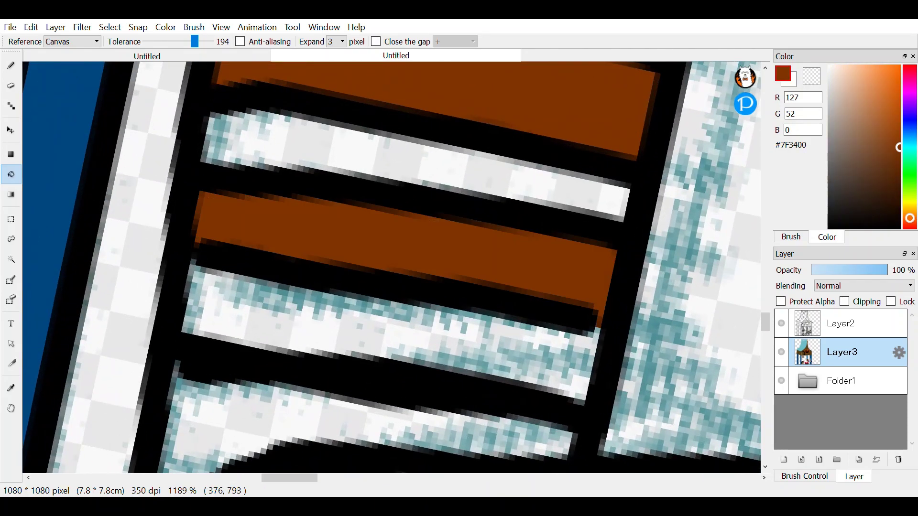
scroll(392, 267, down, 2)
scroll(392, 267, up, 1)
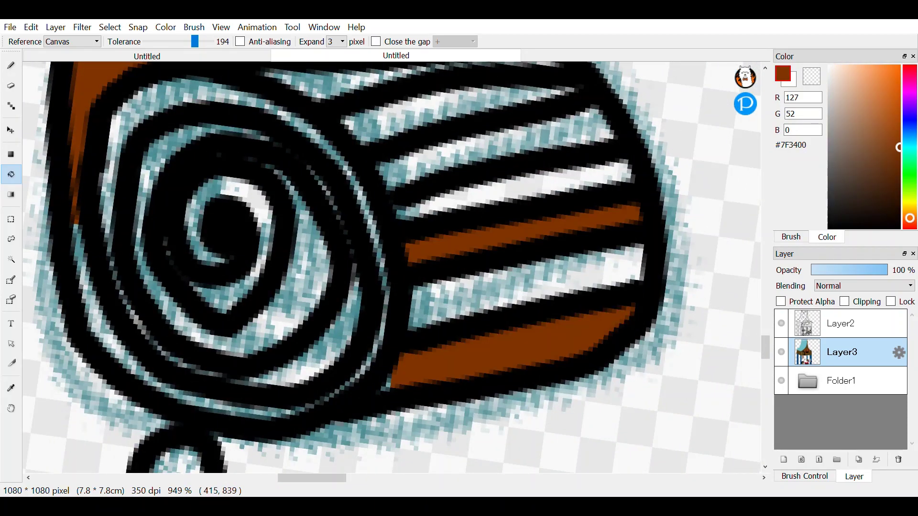
scroll(392, 268, down, 3)
scroll(392, 268, up, 5)
scroll(392, 268, down, 2)
scroll(392, 267, up, 3)
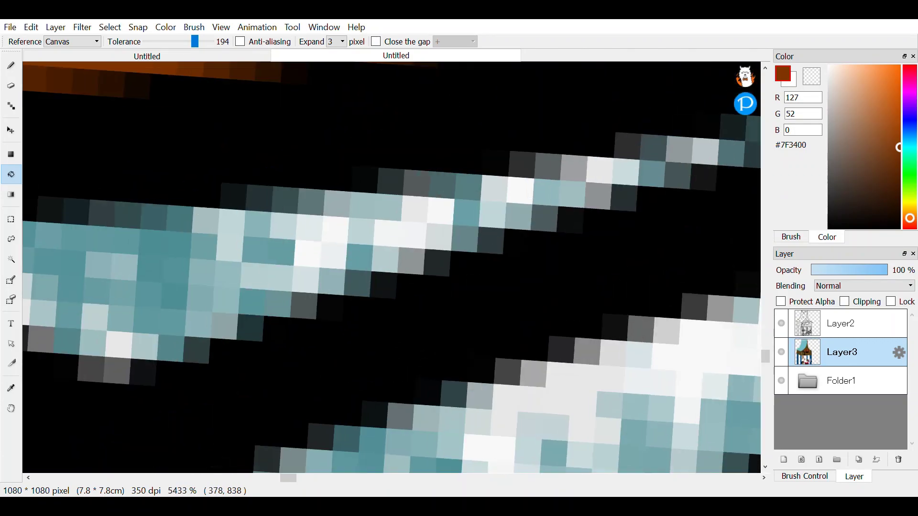
Brush brown #7F3400 into the narrow slats on the side of the ladder's roll
scroll(392, 267, down, 1)
key(b)
scroll(526, 269, down, 2)
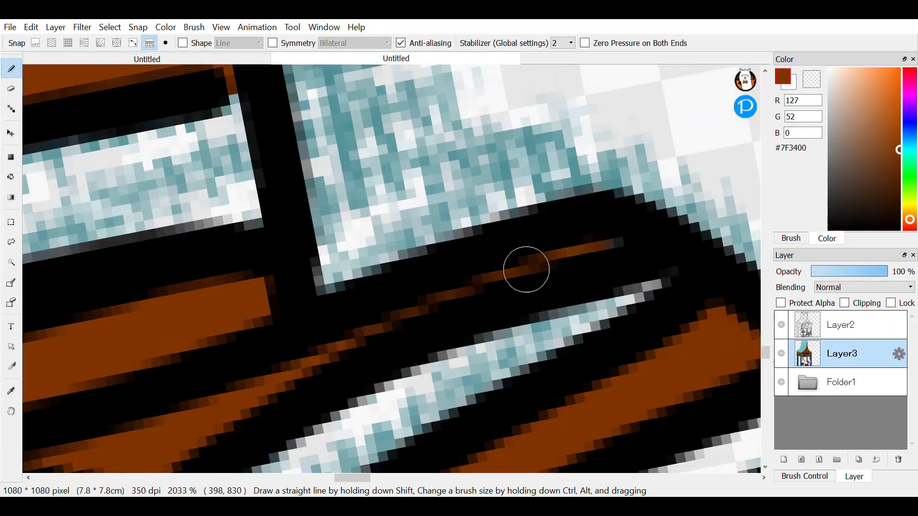
scroll(526, 270, down, 2)
scroll(518, 234, up, 1)
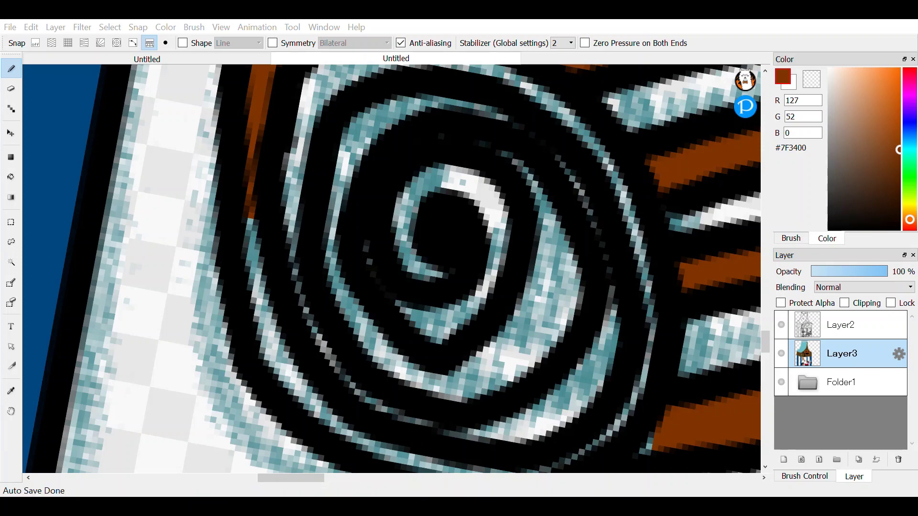
Paint the spiral end of the ladder's roll with brown #7F3400
scroll(540, 178, down, 1)
mouse_move(455, 261)
mouse_down()
mouse_move(369, 312)
mouse_move(444, 354)
mouse_up()
mouse_move(287, 191)
mouse_down()
mouse_move(328, 205)
mouse_move(297, 373)
mouse_up()
mouse_move(431, 334)
mouse_down()
mouse_move(543, 328)
mouse_move(416, 158)
mouse_up()
scroll(416, 158, down, 7)
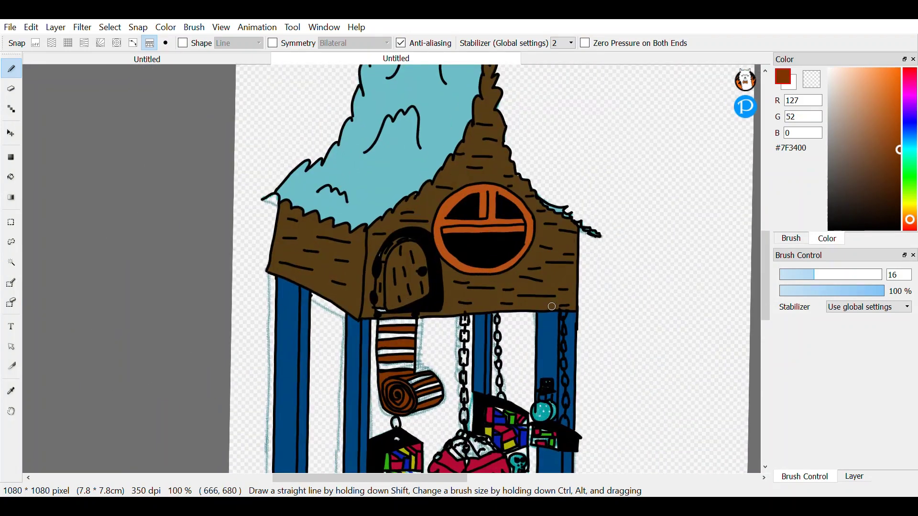
Add a new layer and place it directly beneath the house's flat-colour layer, above Folder1
scroll(669, 200, down, 5)
click(855, 476)
drag(842, 354, 842, 385)
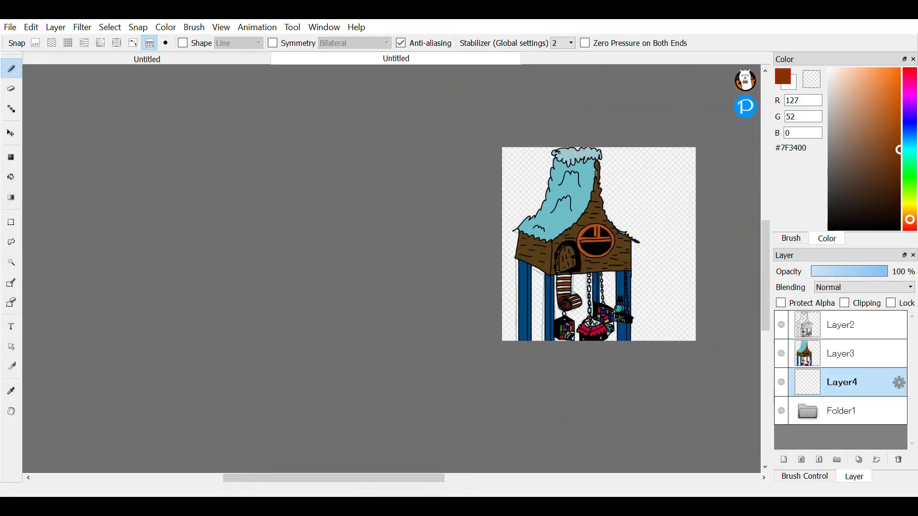
Cover the whole background behind the house with black #000000 on the new layer
scroll(550, 244, up, 4)
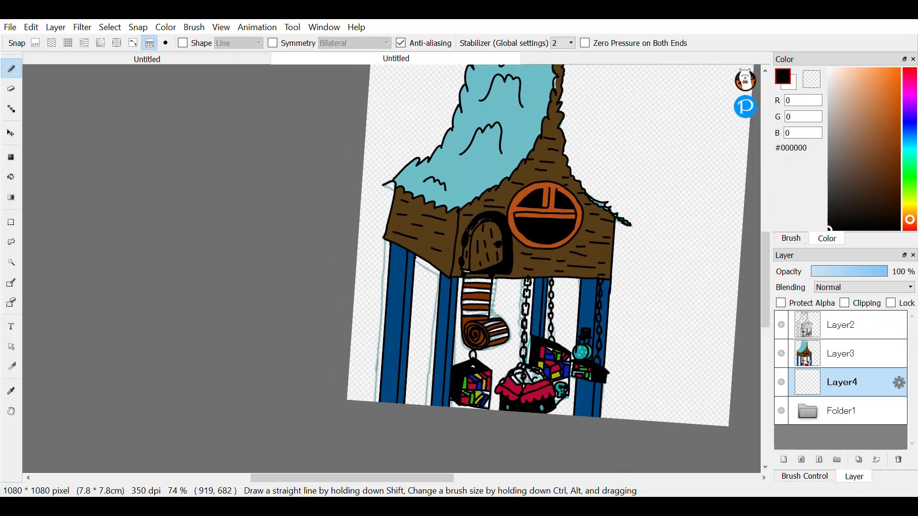
click(805, 477)
mouse_move(392, 267)
mouse_down()
mouse_move(515, 267)
mouse_move(727, 348)
mouse_up()
Scatter small white #FFFFFF stars and a few short streaks across the black sky with a 6.4 px brush
scroll(549, 244, up, 2)
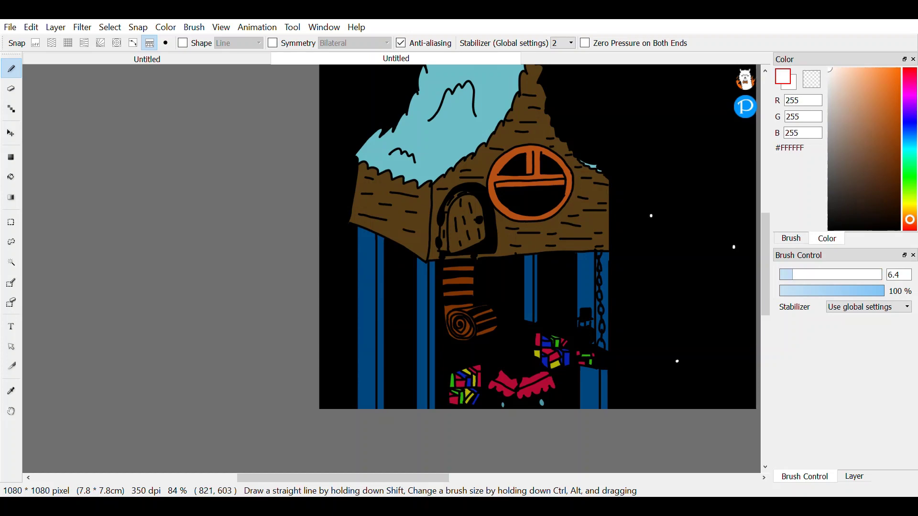
scroll(573, 275, down, 2)
click(419, 136)
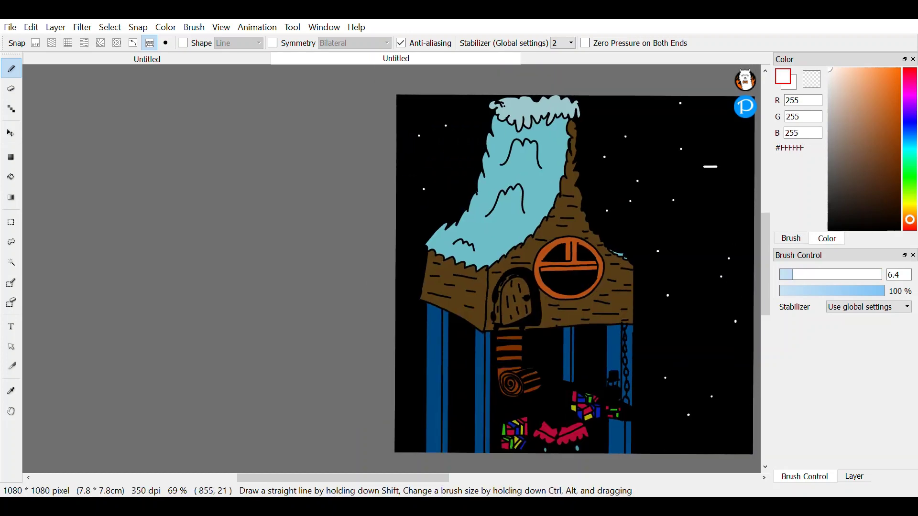
scroll(684, 105, up, 3)
scroll(543, 359, down, 2)
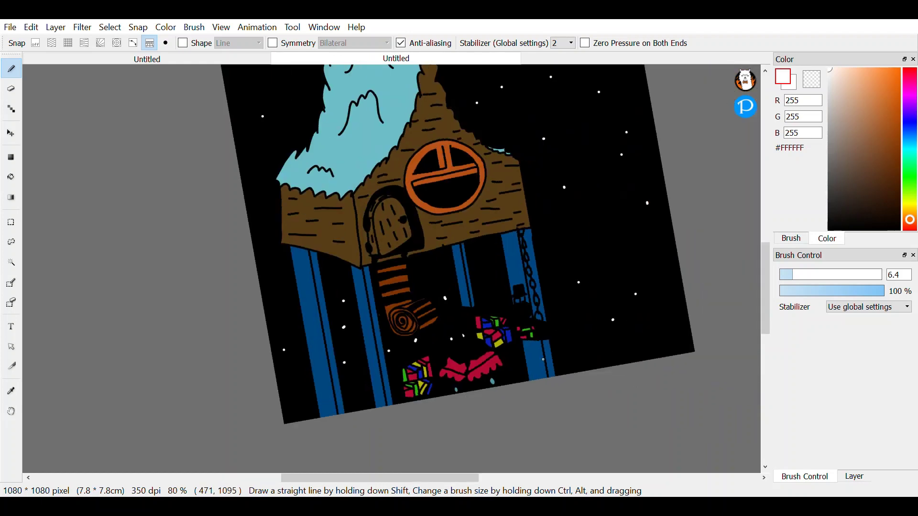
scroll(591, 350, up, 5)
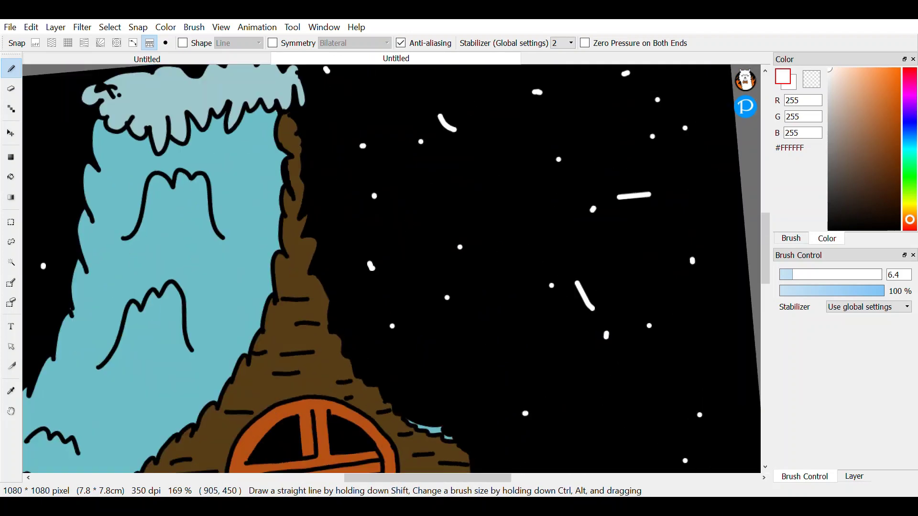
Outline a large white crescent moon in the sky to the right of the roof
scroll(635, 358, up, 5)
mouse_move(591, 350)
mouse_down()
mouse_move(671, 166)
mouse_move(597, 230)
mouse_up()
scroll(567, 213, down, 7)
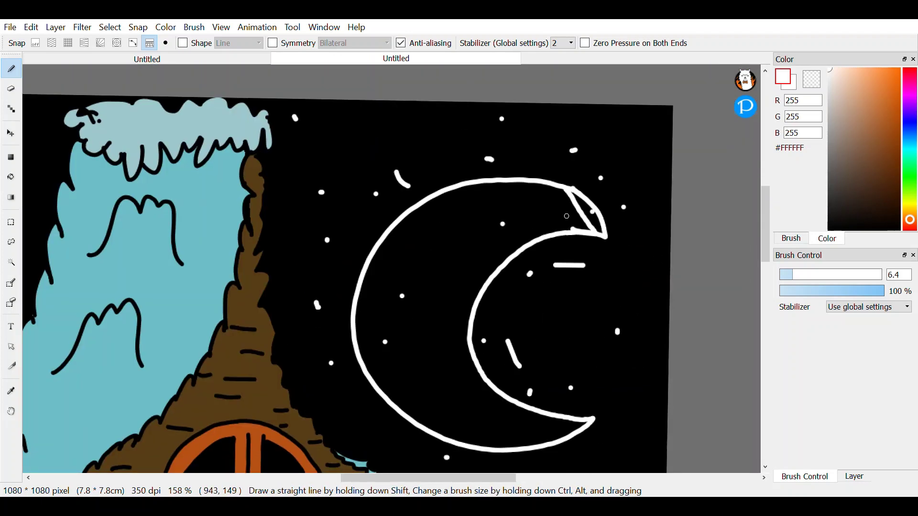
Enlarge the brush to 24 px and start filling the crescent moon's lower tip with white
scroll(568, 213, up, 2)
scroll(439, 210, up, 2)
drag(397, 335, 438, 211)
scroll(438, 210, up, 3)
scroll(306, 215, up, 1)
drag(306, 215, 242, 328)
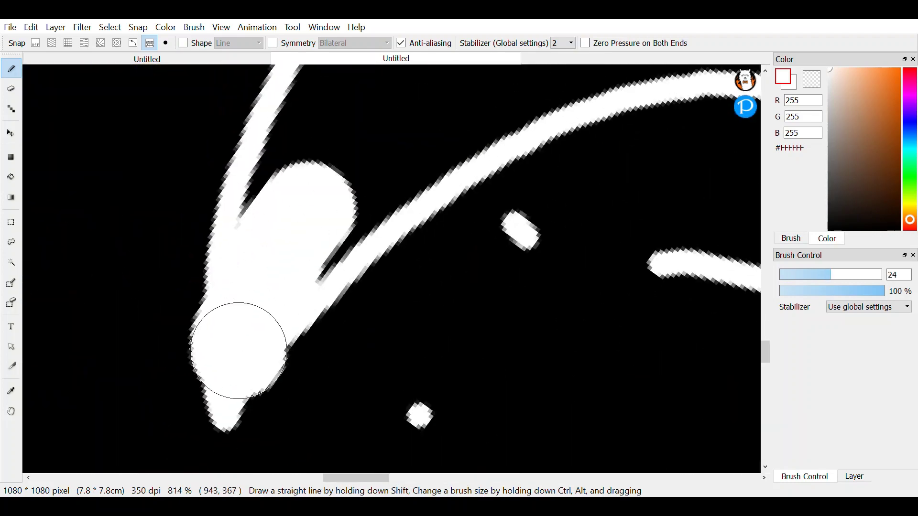
scroll(401, 191, up, 2)
scroll(401, 191, down, 5)
Fill the lower curve and part of the outer side of the crescent moon with white
scroll(447, 231, up, 1)
mouse_move(474, 364)
mouse_down()
mouse_move(447, 232)
mouse_move(461, 154)
mouse_move(478, 139)
mouse_up()
scroll(399, 348, up, 1)
drag(400, 349, 518, 168)
scroll(611, 135, up, 2)
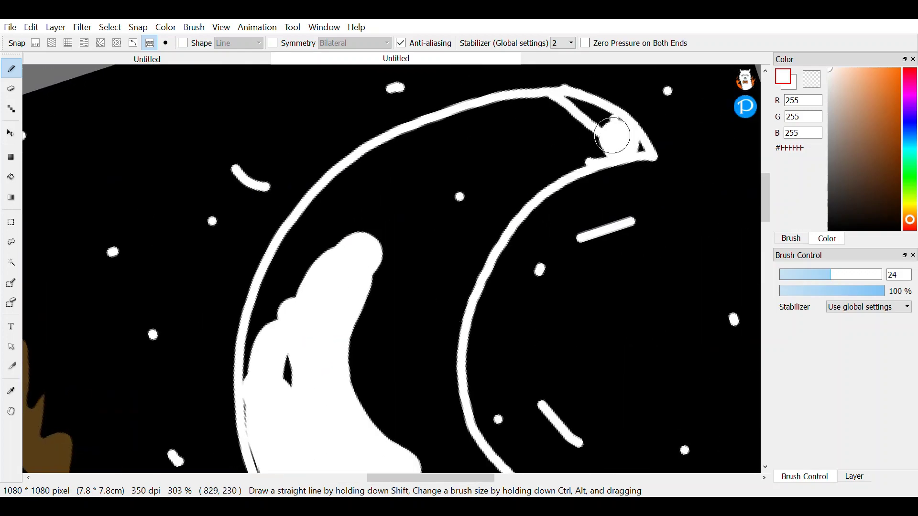
mouse_move(611, 135)
mouse_down()
mouse_move(246, 383)
mouse_move(436, 160)
mouse_move(574, 139)
mouse_up()
scroll(627, 148, up, 1)
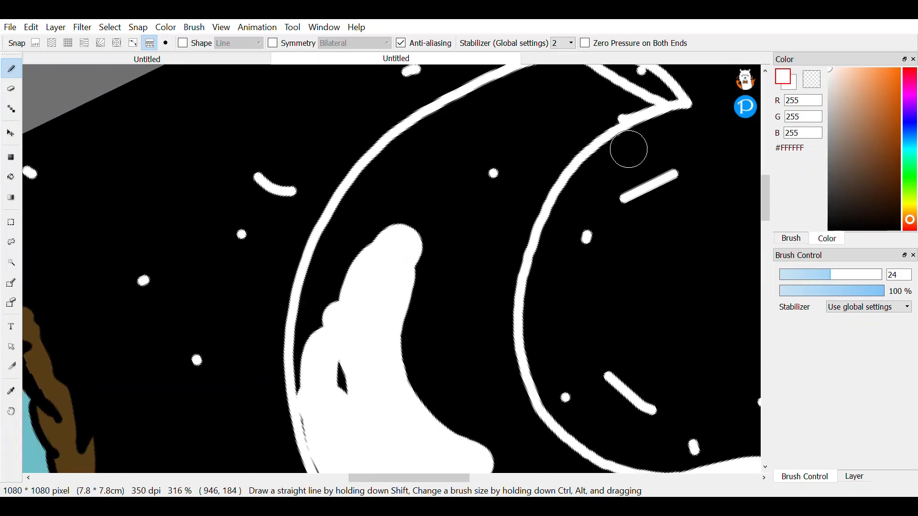
Fill the crescent moon's upper tip and outer arc with white
scroll(687, 234, up, 1)
drag(687, 234, 476, 152)
scroll(188, 205, down, 1)
scroll(318, 226, down, 3)
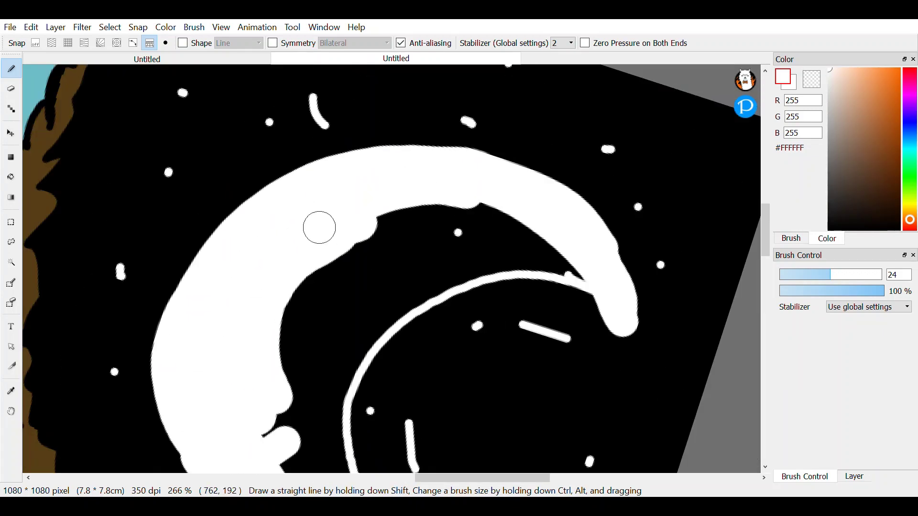
Paint the remaining black gaps along the moon's inner curve white so the crescent is solid
scroll(274, 323, up, 4)
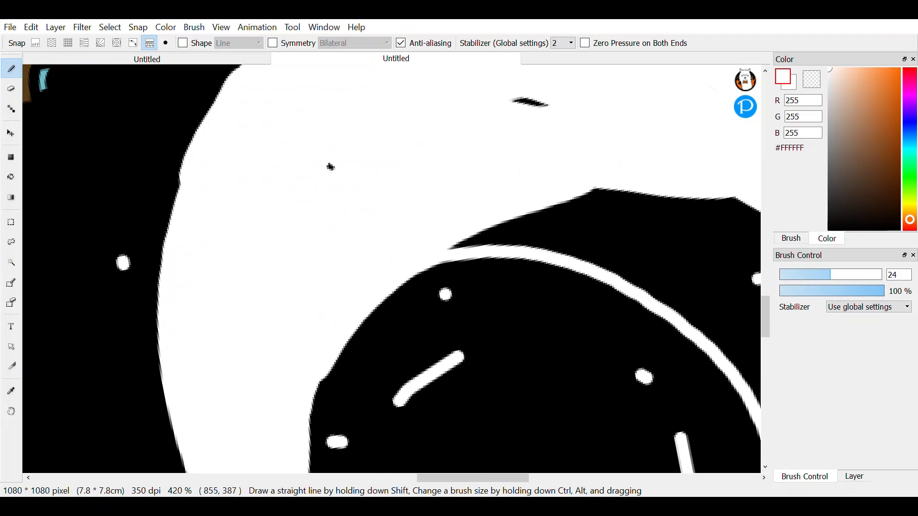
scroll(274, 323, down, 3)
mouse_move(297, 344)
mouse_down()
mouse_move(328, 185)
mouse_move(397, 157)
mouse_up()
scroll(396, 158, down, 4)
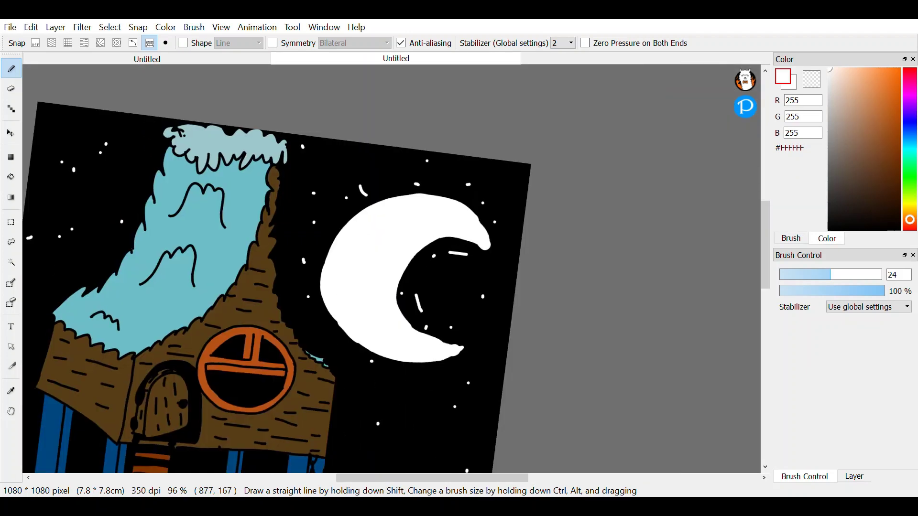
scroll(428, 226, down, 3)
scroll(454, 246, up, 4)
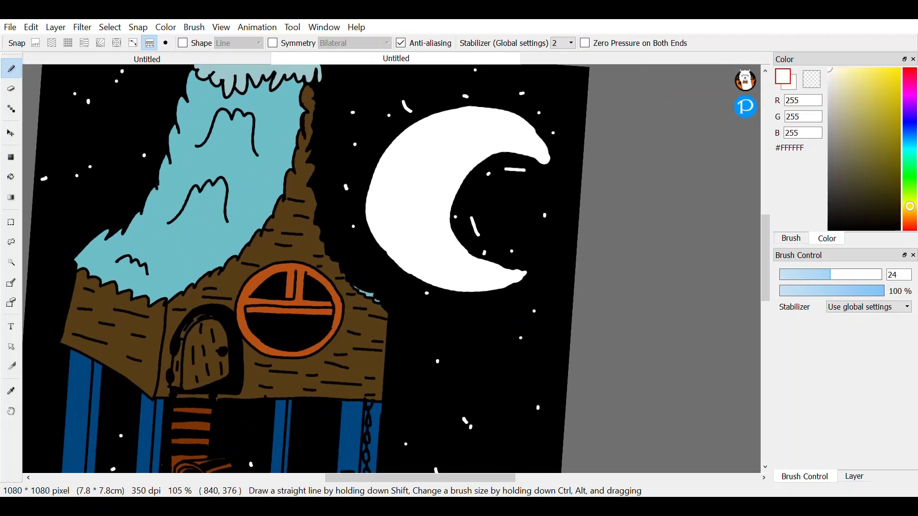
Paint a magenta candle body on Layer3 in the lower half of the round window
click(909, 82)
click(888, 133)
scroll(324, 348, up, 4)
click(854, 477)
click(841, 354)
scroll(286, 374, up, 2)
mouse_move(286, 394)
mouse_down()
mouse_move(286, 374)
mouse_move(327, 410)
mouse_up()
Paint a round olive flame (147, 152, 26) on top of the magenta candle in the window
click(910, 202)
scroll(318, 267, up, 1)
click(317, 256)
scroll(318, 256, down, 3)
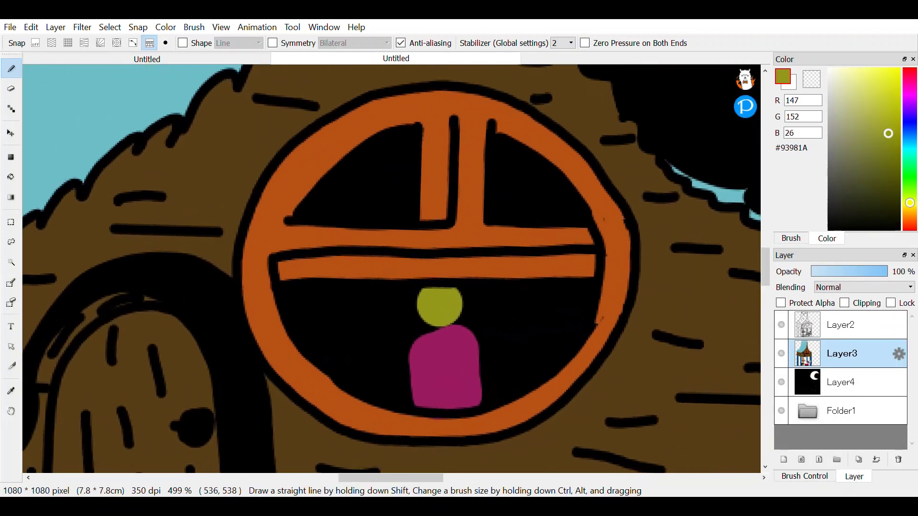
Switch the colour to ochre (152, 116, 26), try a dab near the candle flame and undo it
scroll(459, 306, up, 1)
click(910, 211)
scroll(418, 263, up, 2)
click(419, 263)
key(ctrl+z)
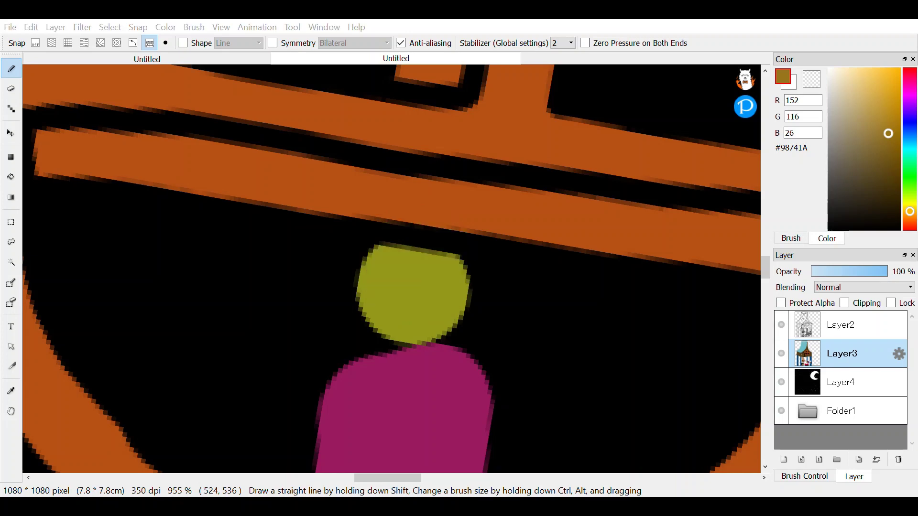
Shade the candle flame softly with ochre and a pale highlight, and choose the 21.4 AirBrush
click(805, 477)
scroll(418, 267, up, 2)
mouse_move(377, 306)
mouse_down()
mouse_move(444, 252)
mouse_move(404, 309)
mouse_move(475, 338)
mouse_up()
click(437, 243)
scroll(430, 258, up, 1)
click(791, 238)
click(813, 204)
click(834, 190)
scroll(621, 236, down, 3)
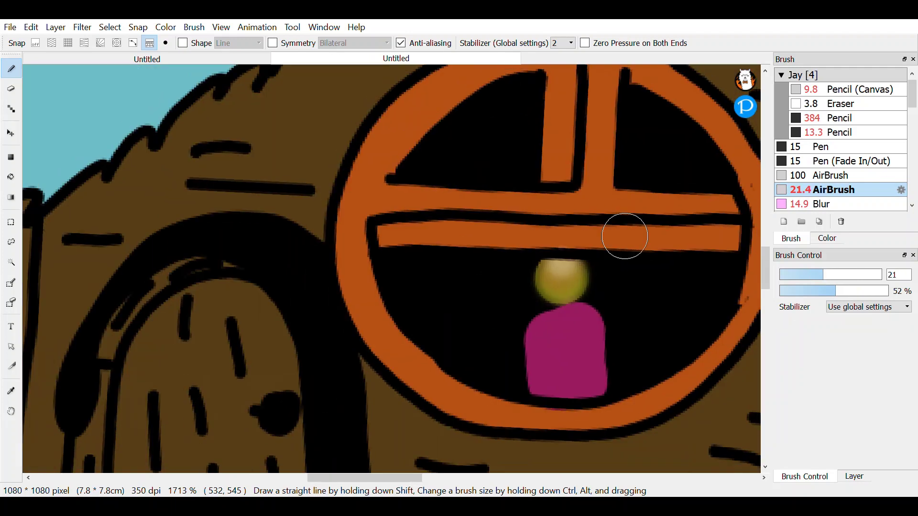
Set the colour to bright yellow (246, 255, 0), try airbrushing a glow around the flame and undo it
click(854, 476)
click(805, 477)
click(827, 238)
click(909, 202)
click(899, 70)
mouse_move(521, 273)
mouse_down()
mouse_move(574, 215)
mouse_move(536, 273)
mouse_move(528, 262)
mouse_move(594, 263)
mouse_up()
key(ctrl+z)
click(794, 291)
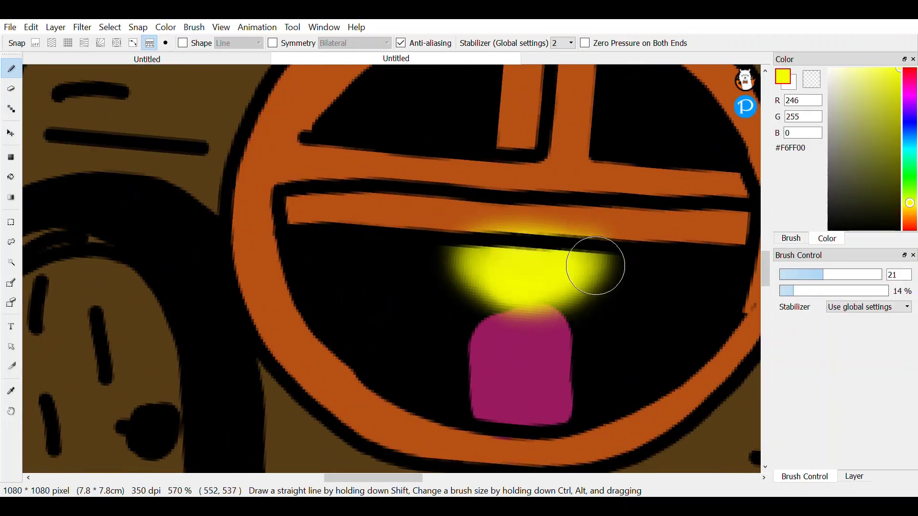
key(ctrl+z)
Paint a faint layered yellow glow around the candle flame with the 24.9 Pencil at 6% opacity
click(791, 239)
click(841, 132)
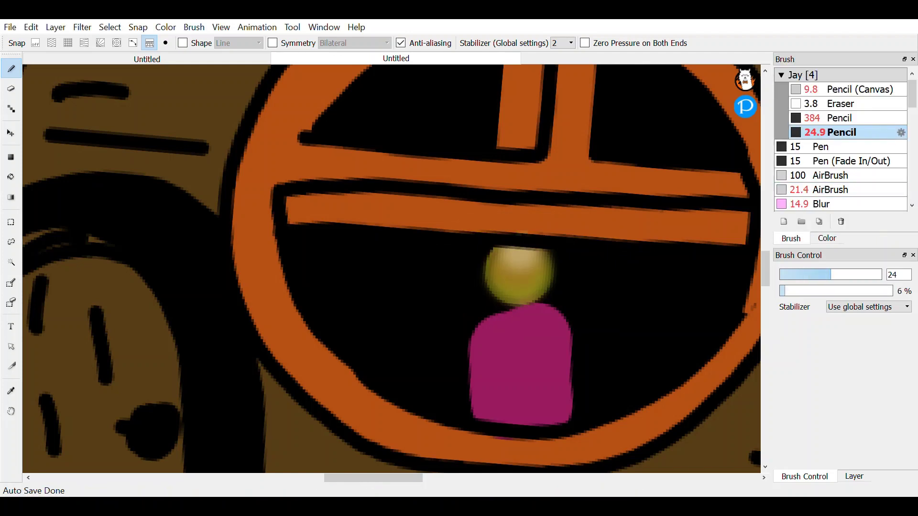
mouse_move(468, 277)
mouse_down()
mouse_move(577, 259)
mouse_move(581, 267)
mouse_move(487, 270)
mouse_move(529, 274)
mouse_move(467, 186)
mouse_move(497, 161)
mouse_move(496, 293)
mouse_move(461, 230)
mouse_move(560, 117)
mouse_move(574, 186)
mouse_up()
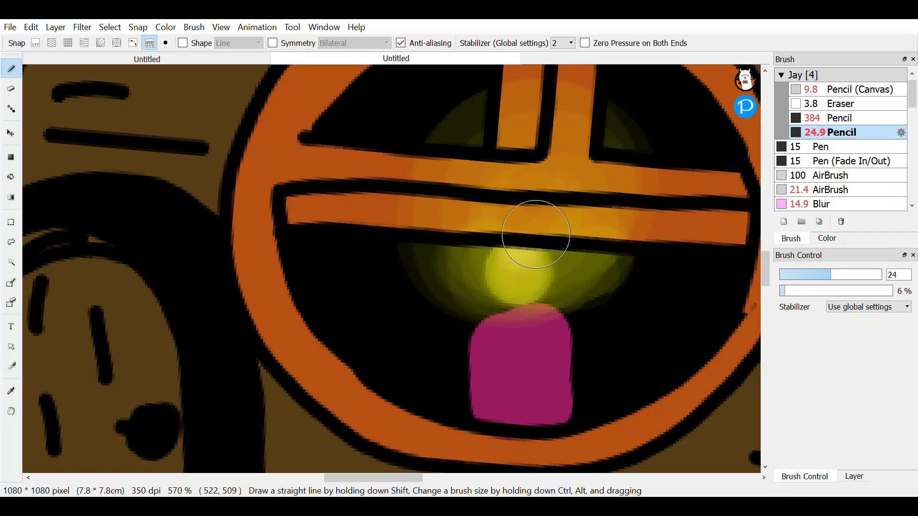
Sample the moon's white and paint a faint halo around the crescent with a 58 px brush at 6% opacity
scroll(526, 211, down, 10)
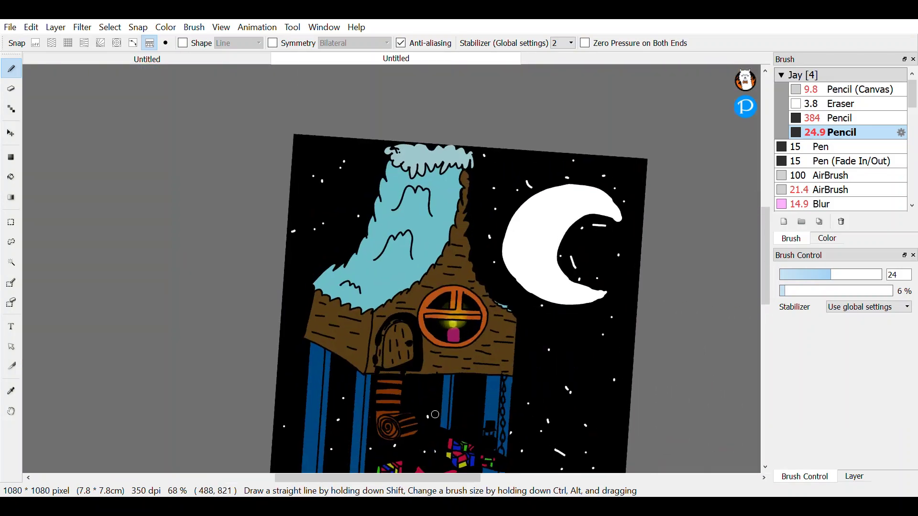
alt+click(550, 287)
scroll(609, 379, up, 3)
mouse_move(609, 379)
mouse_down()
mouse_move(564, 320)
mouse_move(426, 321)
mouse_move(549, 180)
mouse_up()
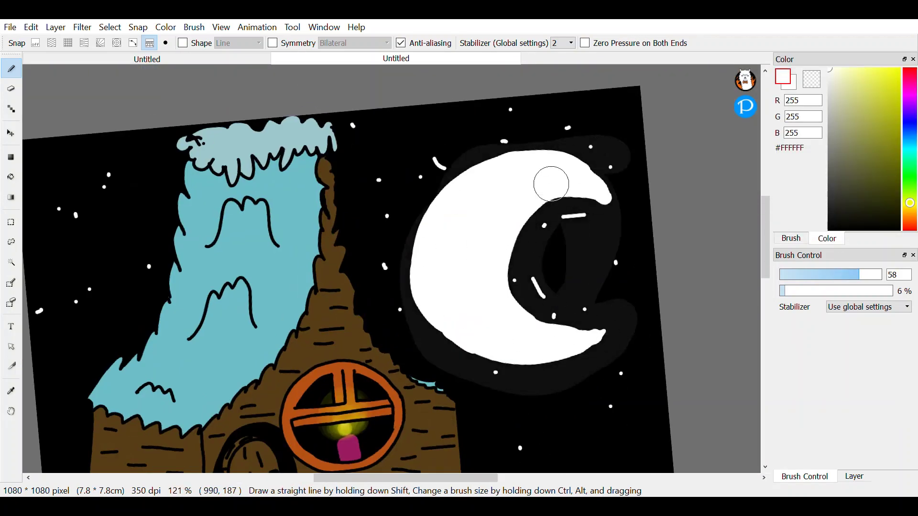
Hide the night-sky layer, Layer4, to expose the uncoloured items hanging beneath the house
scroll(549, 180, down, 5)
click(854, 476)
scroll(526, 239, up, 4)
click(781, 382)
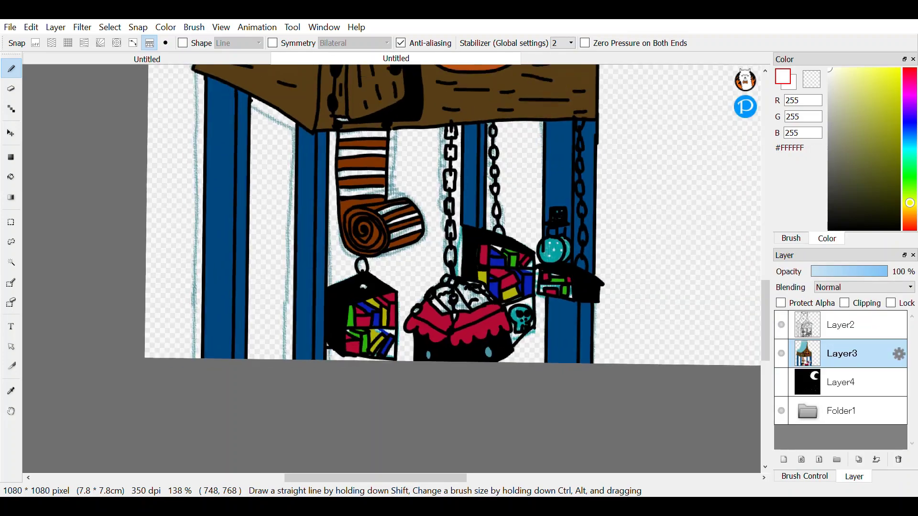
scroll(579, 447, down, 1)
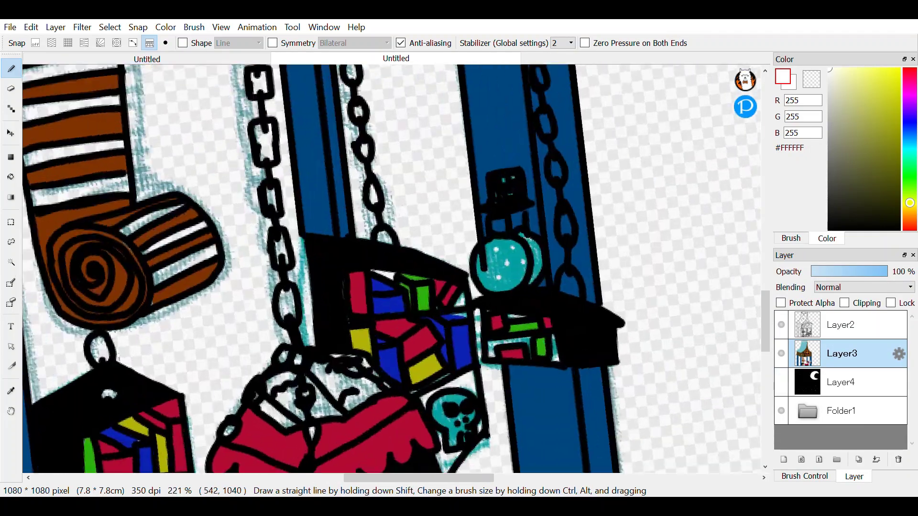
Paint the panels above the red scalloped cloth white with the Pencil at size 14.5 and full opacity
scroll(392, 268, up, 4)
click(791, 238)
click(805, 477)
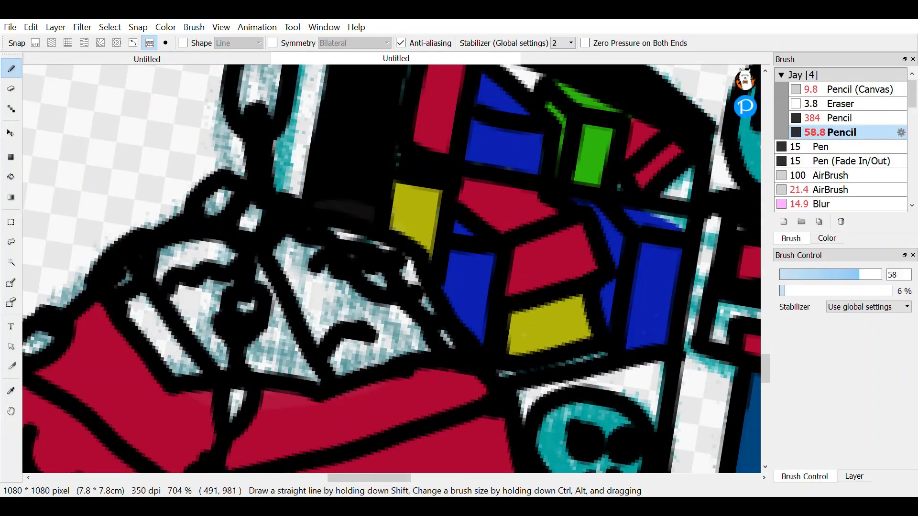
scroll(177, 325, down, 2)
drag(174, 261, 225, 268)
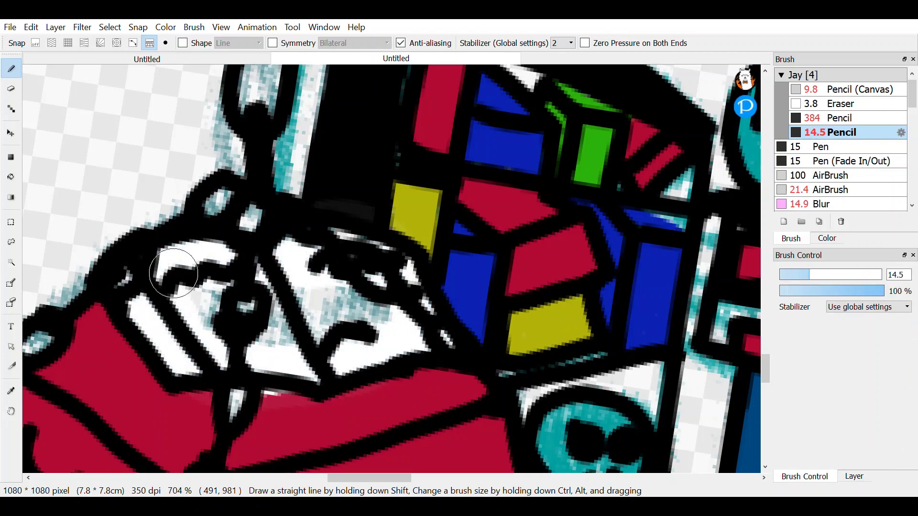
drag(306, 291, 358, 302)
Try recolouring the right-hand line art on Layer2 white through a magic wand selection, using a 384 px brush
scroll(390, 307, down, 3)
click(854, 476)
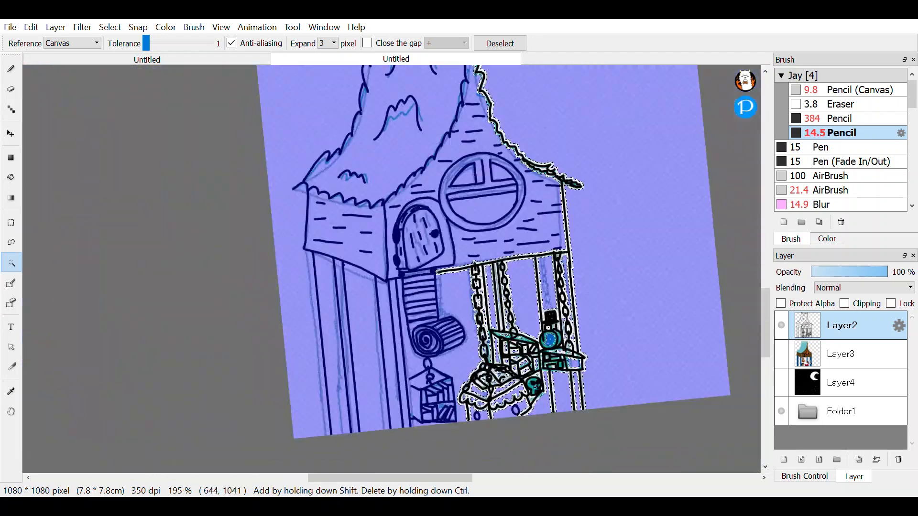
key(b)
click(805, 476)
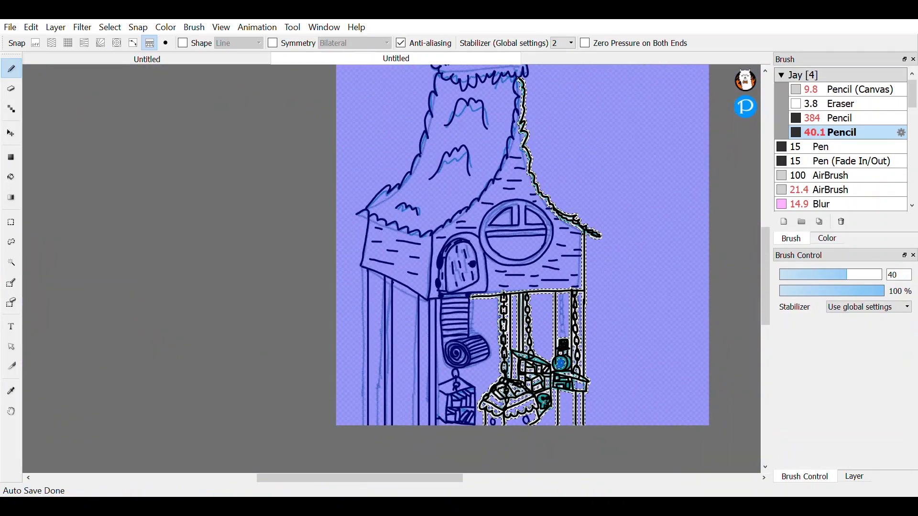
click(827, 238)
drag(571, 292, 571, 354)
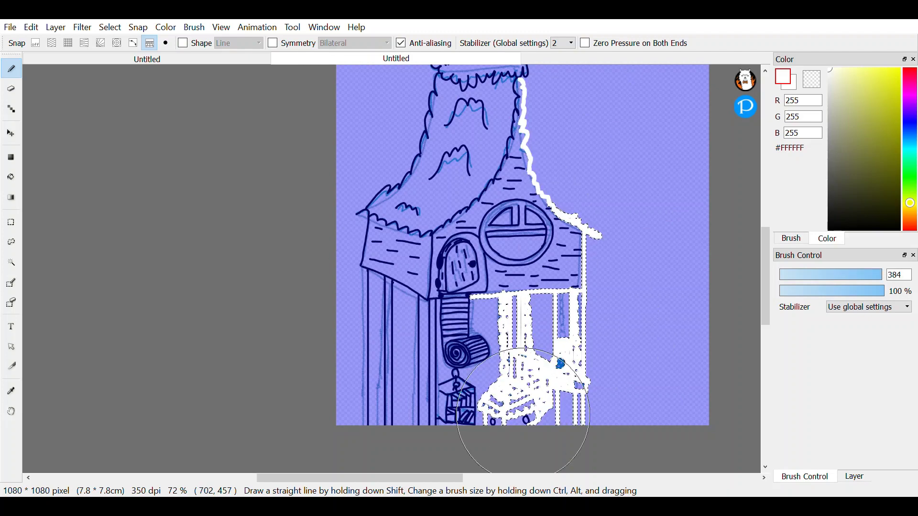
Try recolouring the roof, door and left stilt outlines white through another magic wand selection
key(w)
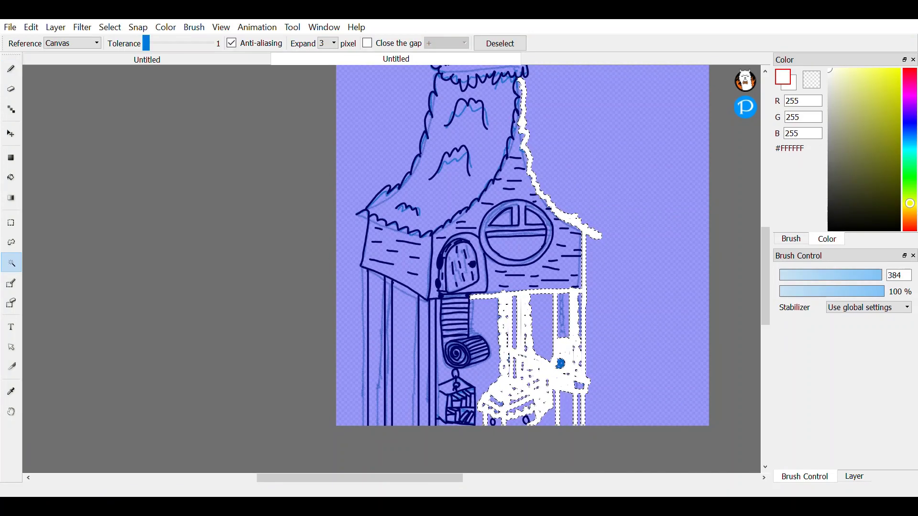
scroll(523, 246, up, 5)
scroll(523, 245, down, 6)
key(p)
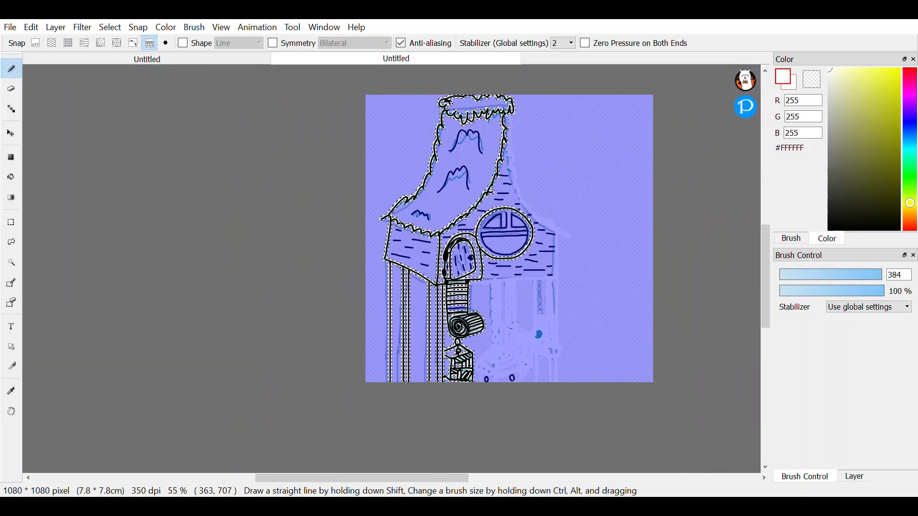
mouse_move(439, 144)
mouse_down()
mouse_move(444, 420)
mouse_move(459, 440)
mouse_up()
Try recolouring the round window's frame and pane outlines white, selecting each piece of line art with the magic wand
key(w)
scroll(496, 232, up, 5)
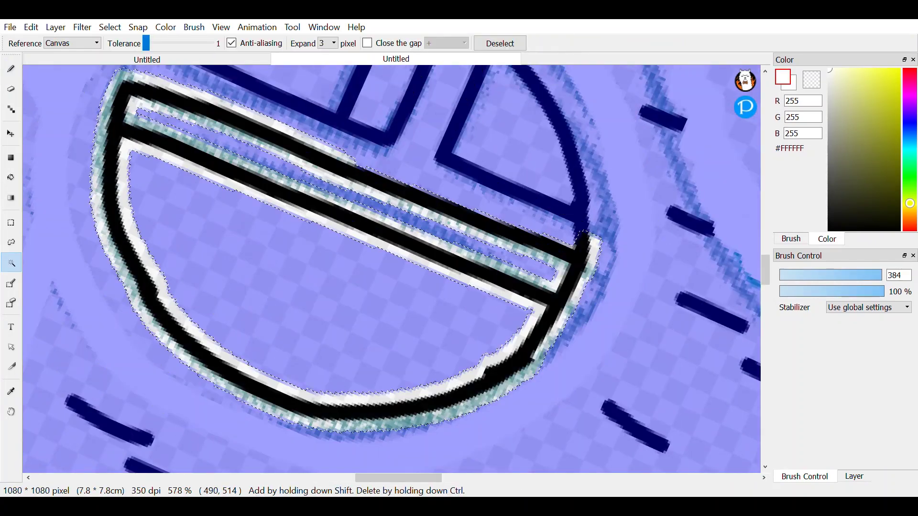
scroll(496, 232, down, 5)
key(p)
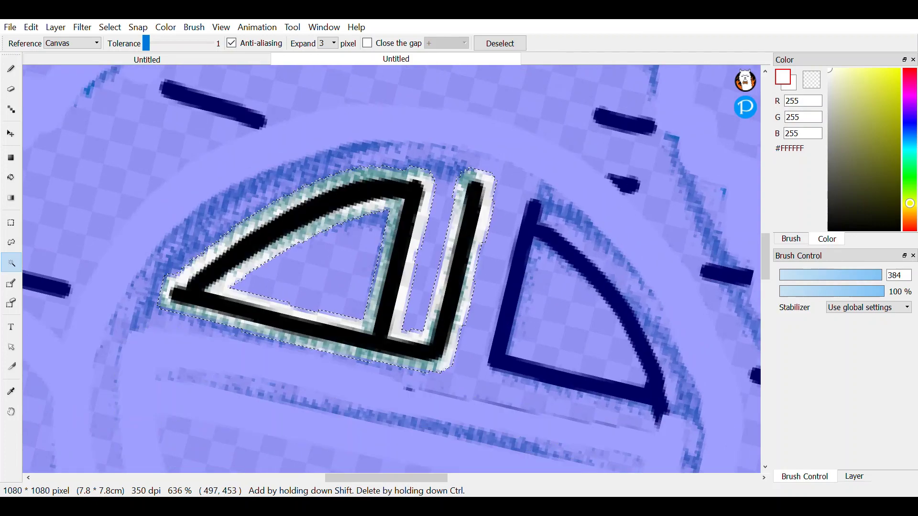
key(b)
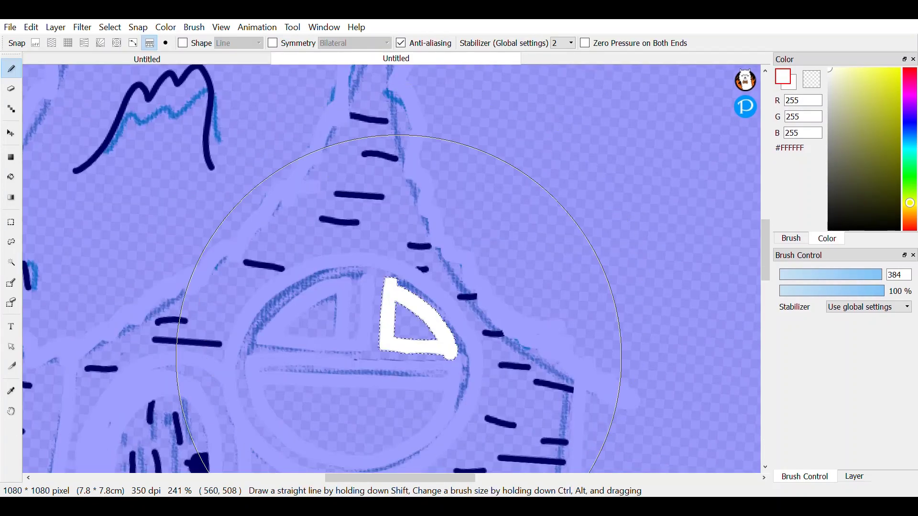
scroll(389, 338, down, 4)
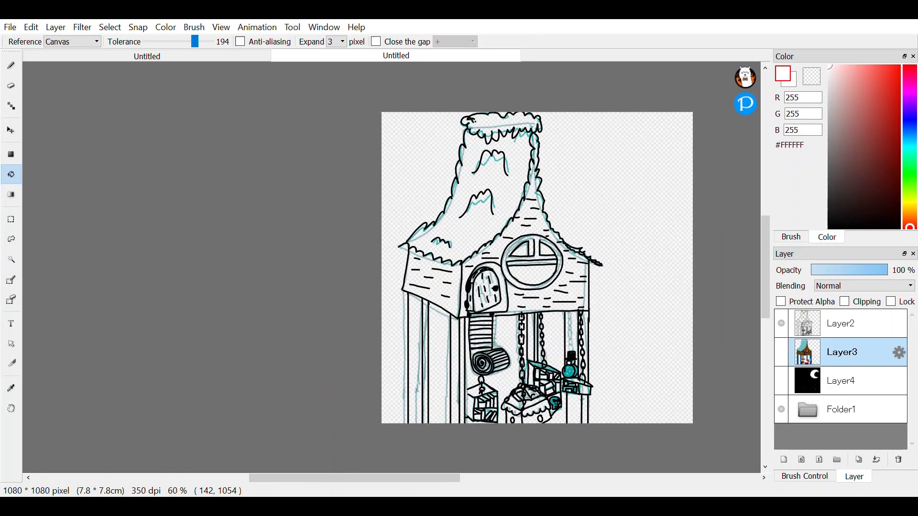
scroll(551, 242, up, 6)
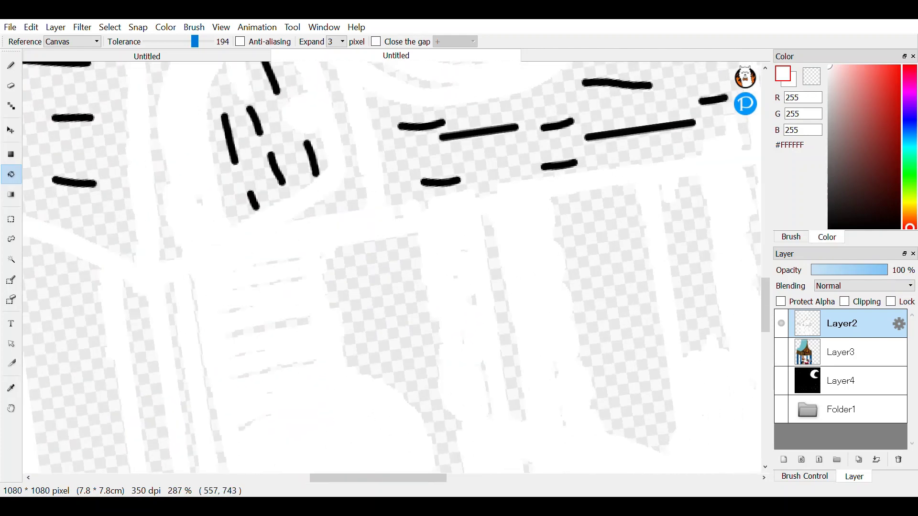
Make Layer4 active for painting with a white 24 px brush at 51% opacity
key(e)
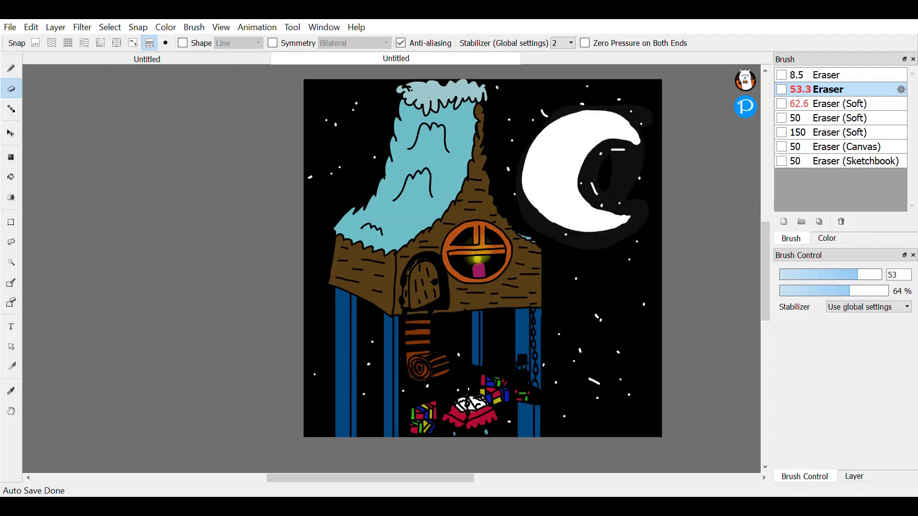
key(b)
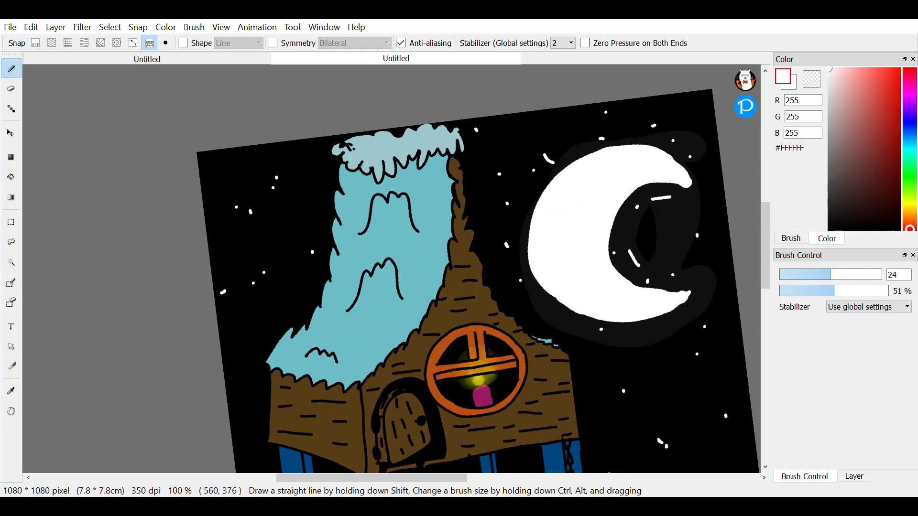
click(854, 476)
Try painting a translucent white rim along the house's right edge, the right stilt and the gaps around the hanging items
mouse_move(489, 114)
mouse_down()
mouse_move(511, 348)
mouse_move(580, 408)
mouse_up()
key(ctrl+z)
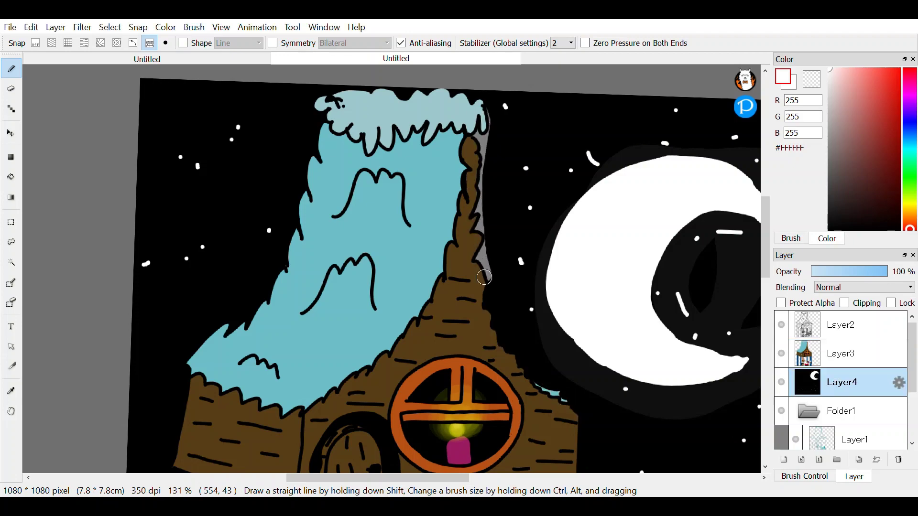
scroll(484, 277, up, 3)
scroll(516, 297, down, 3)
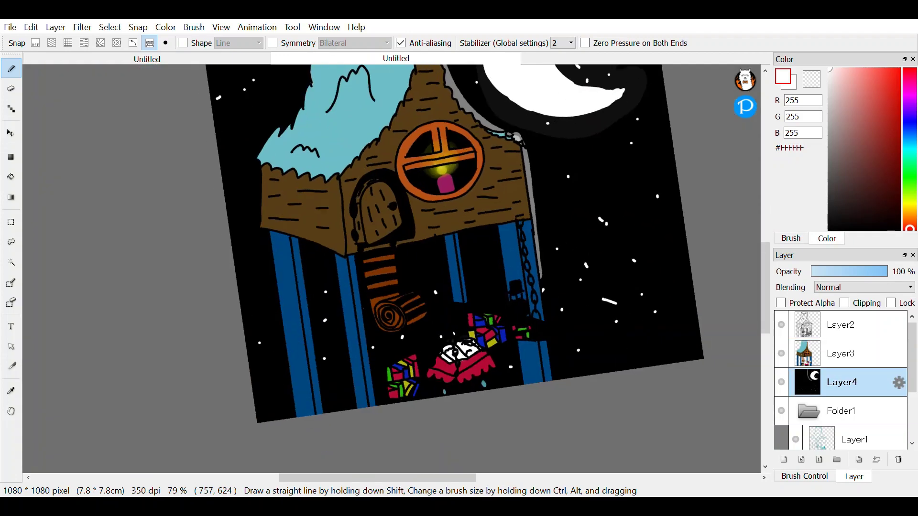
scroll(590, 368, up, 5)
drag(515, 237, 511, 432)
scroll(512, 432, up, 4)
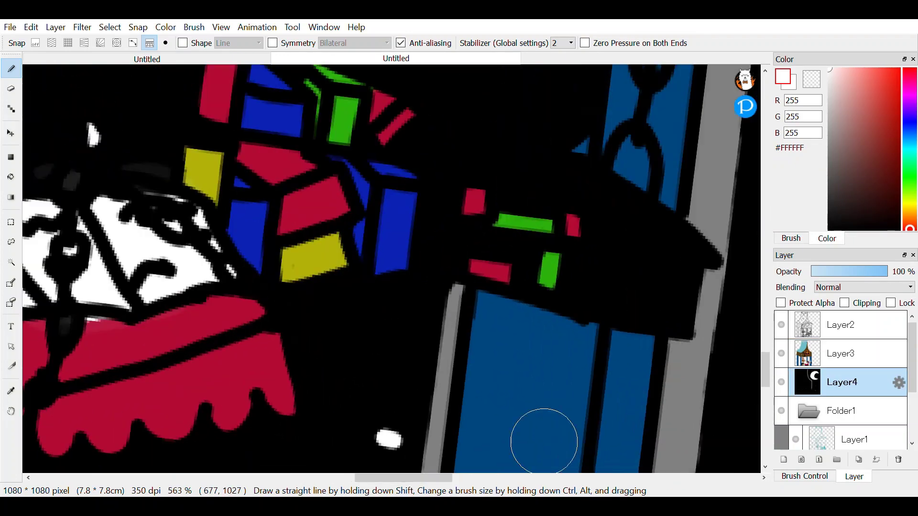
scroll(538, 369, down, 6)
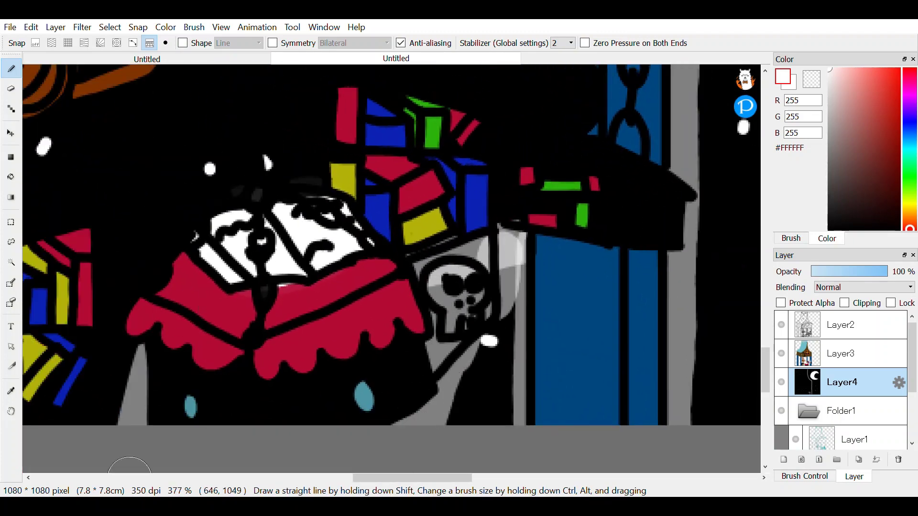
scroll(405, 389, down, 2)
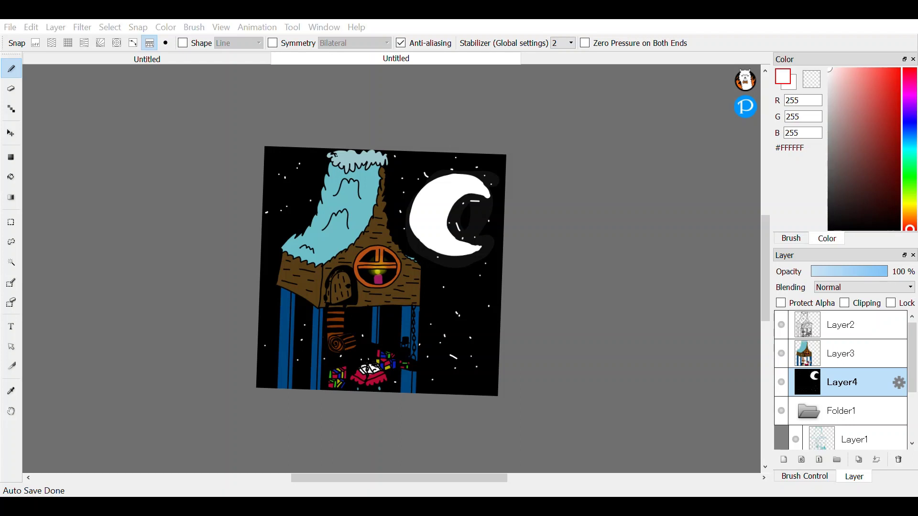
Paint a translucent white halo around the house and between its stilts with a 66 px Pencil at 51% opacity
click(791, 238)
click(805, 477)
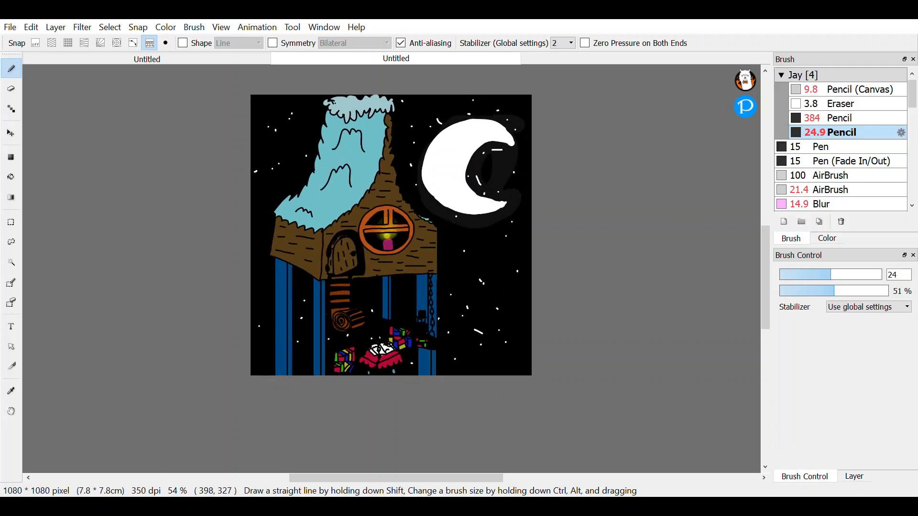
scroll(389, 97, up, 2)
mouse_move(389, 96)
mouse_down()
mouse_move(441, 210)
mouse_move(452, 381)
mouse_up()
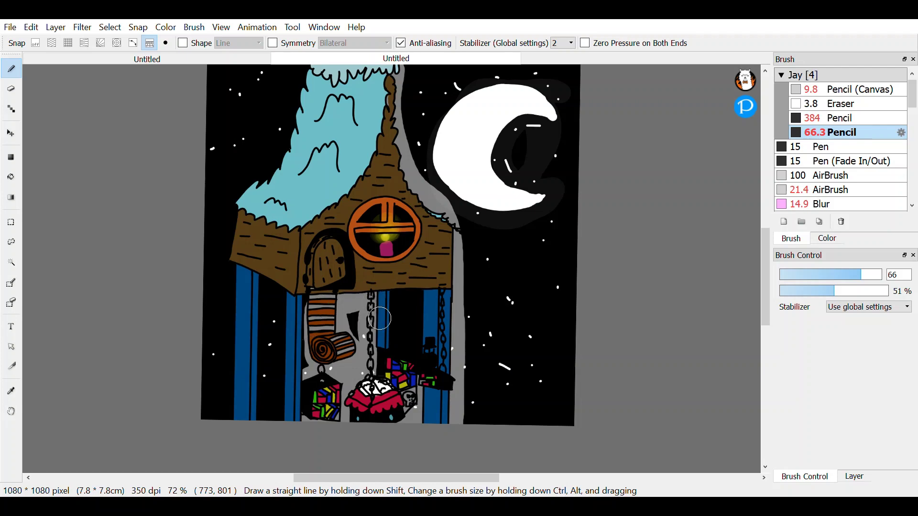
drag(289, 352, 262, 304)
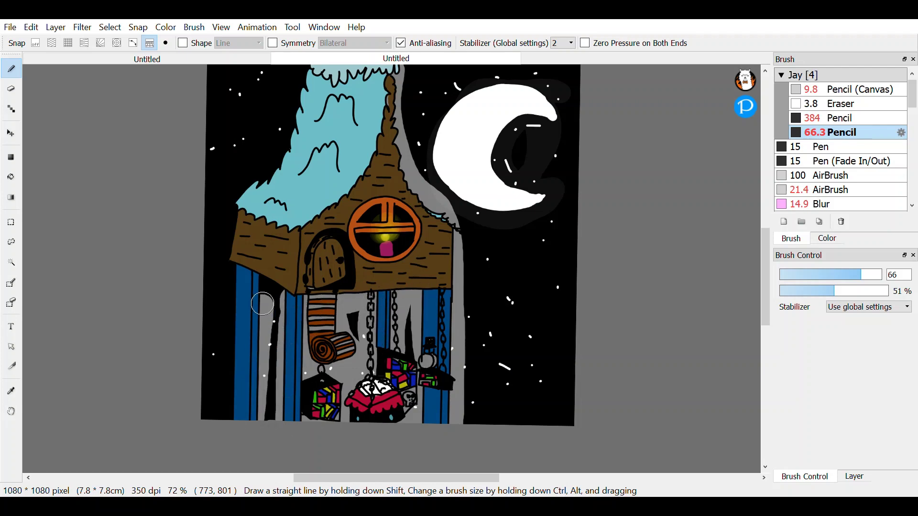
mouse_move(235, 222)
mouse_down()
mouse_move(310, 72)
mouse_move(431, 201)
mouse_up()
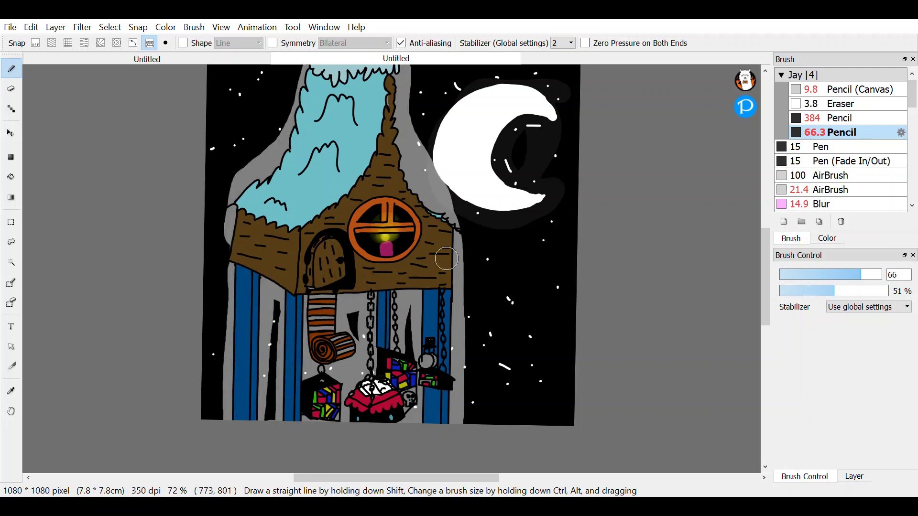
Select the grey halo area beside the roof's left slope with the magic wand
scroll(431, 201, up, 2)
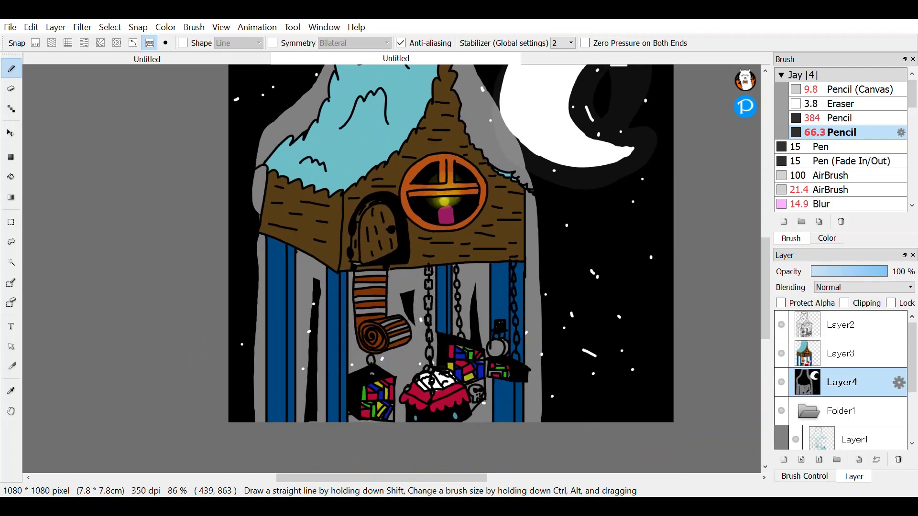
key(w)
click(295, 113)
scroll(449, 240, down, 2)
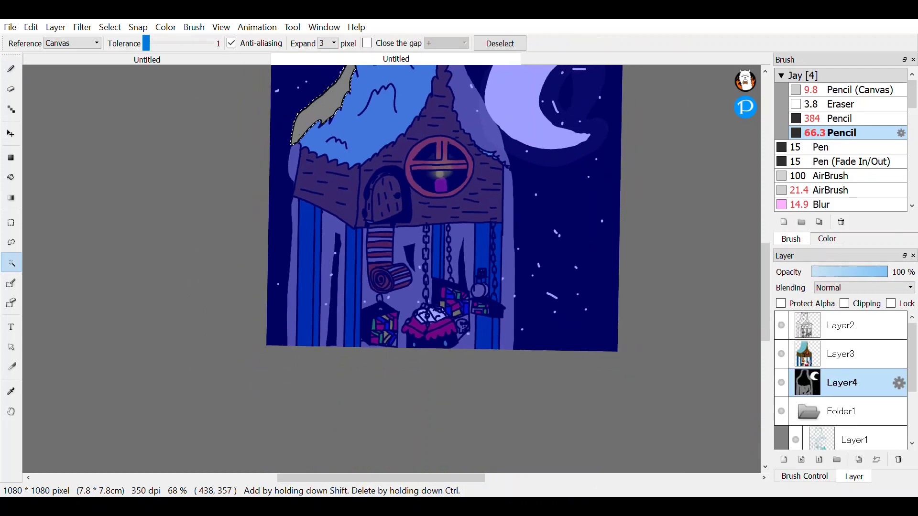
Hide Layer2 and Layer3 and extend the magic wand selection to the rest of the grey halo on Layer4
click(781, 325)
click(781, 354)
scroll(478, 275, down, 3)
click(781, 325)
shift+click(475, 272)
scroll(476, 273, up, 1)
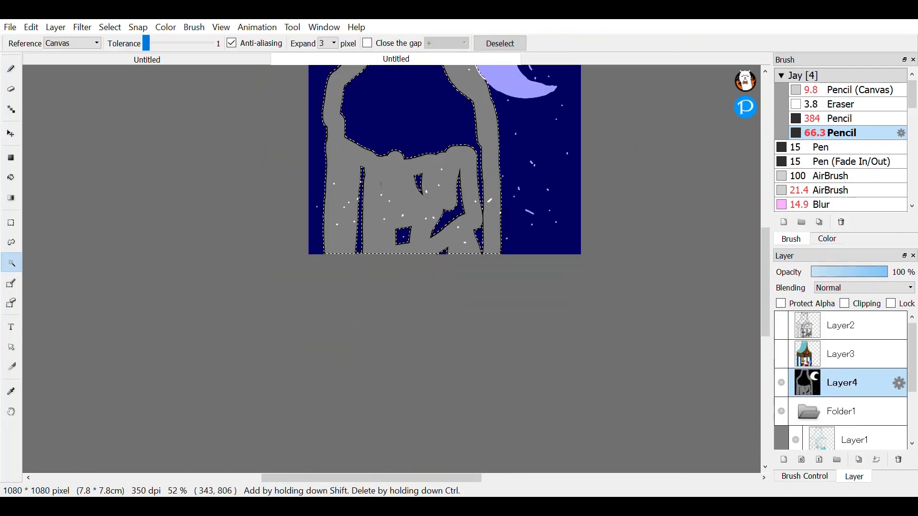
Try to shift the selected halo with Transform, cancel it, and clear the selection with Layer2 and Layer3 shown again
scroll(467, 210, down, 1)
key(l)
key(ctrl+t)
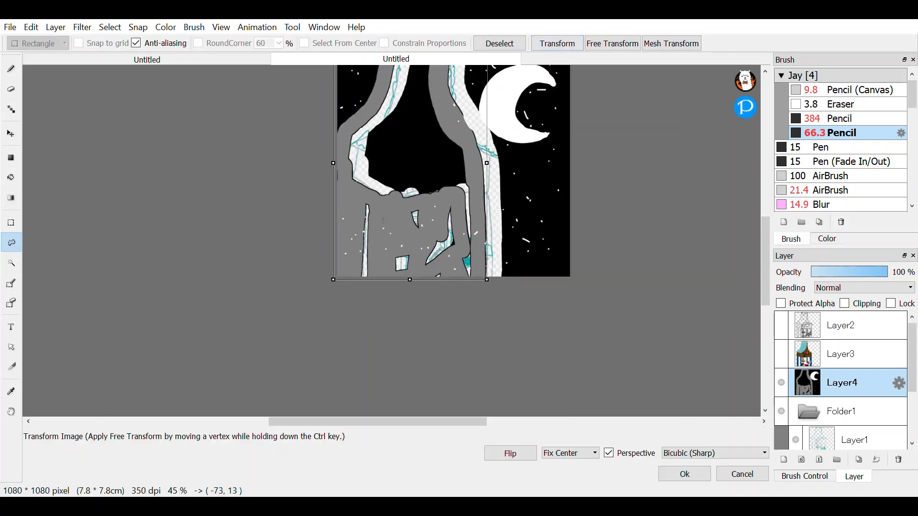
key(Escape)
click(781, 325)
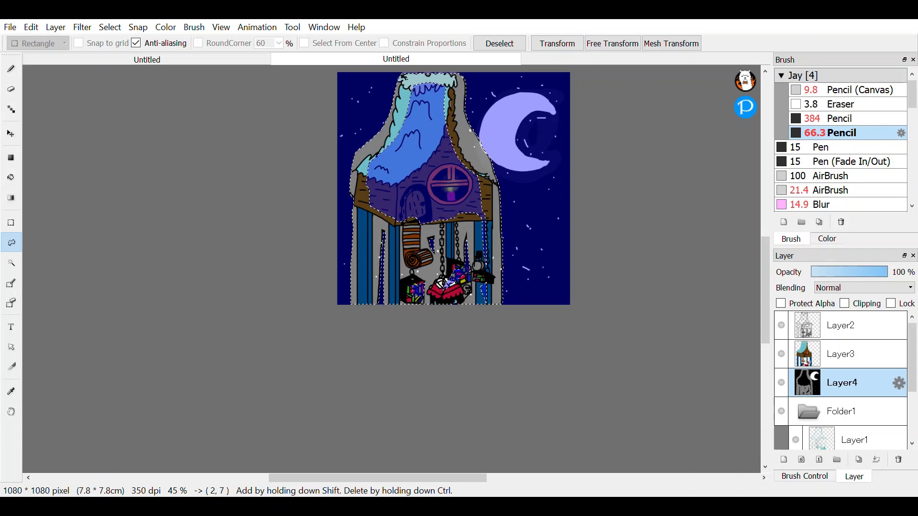
key(ctrl+t)
key(Escape)
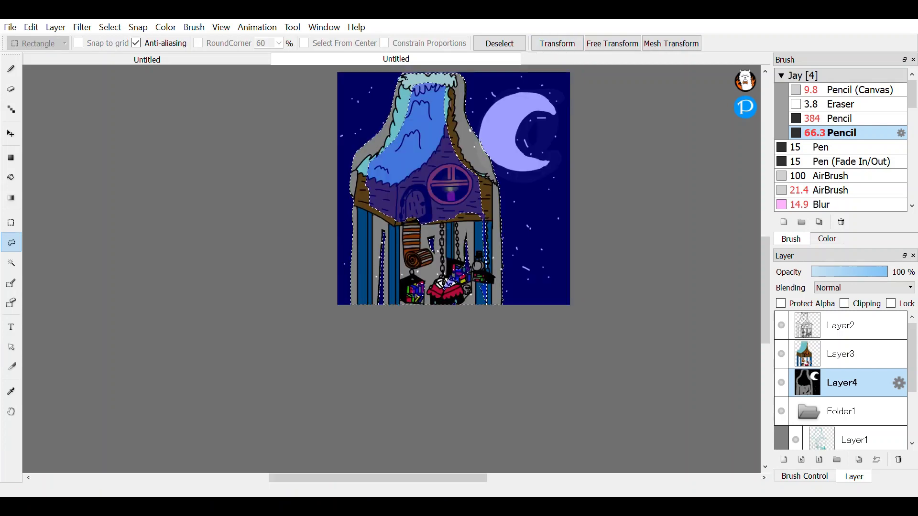
scroll(459, 196, up, 1)
key(ctrl+d)
scroll(459, 196, up, 4)
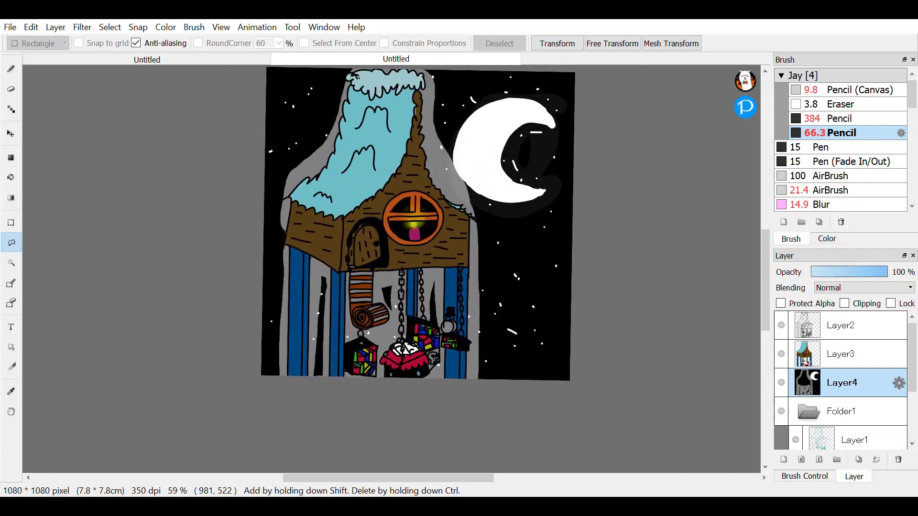
Dab large translucent white dots across the night sky around the house and moon with the 66 px Pencil
scroll(404, 215, up, 1)
key(b)
click(486, 214)
click(498, 311)
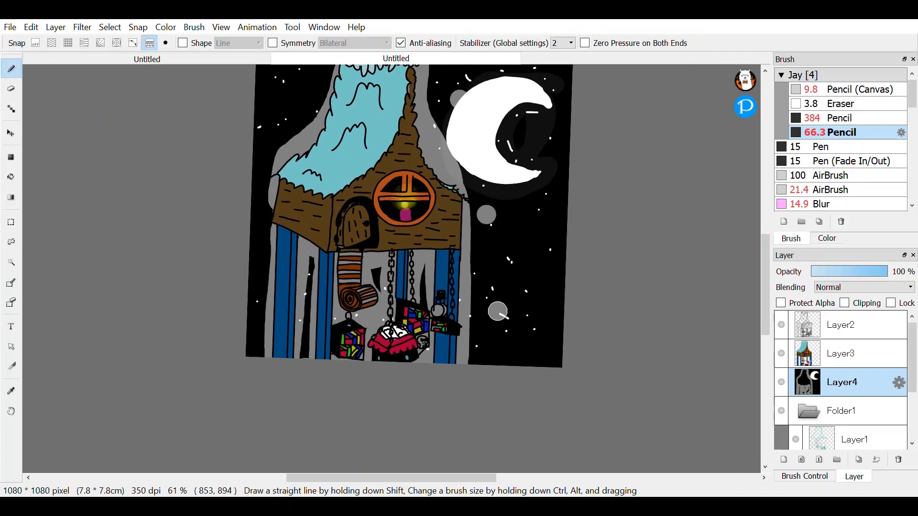
click(262, 287)
click(304, 102)
click(278, 132)
click(458, 99)
scroll(459, 196, up, 3)
scroll(550, 126, up, 1)
click(542, 241)
click(552, 171)
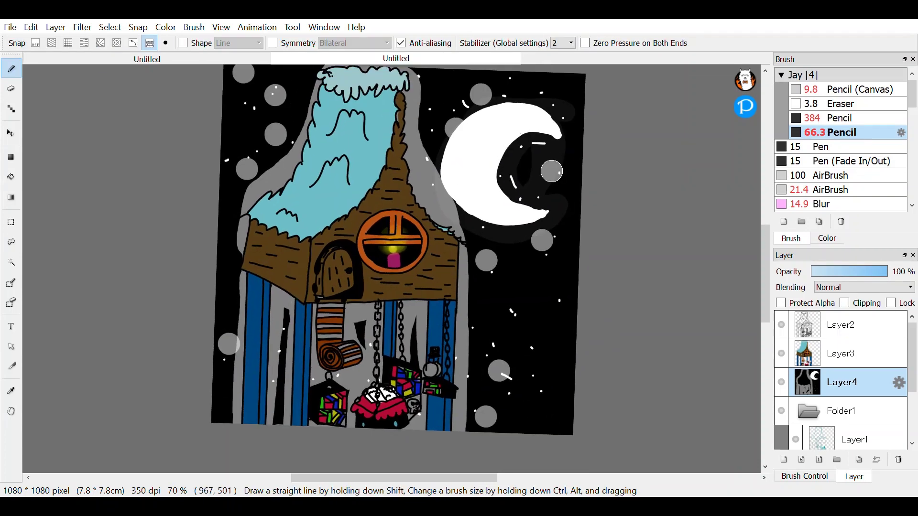
drag(492, 302, 492, 301)
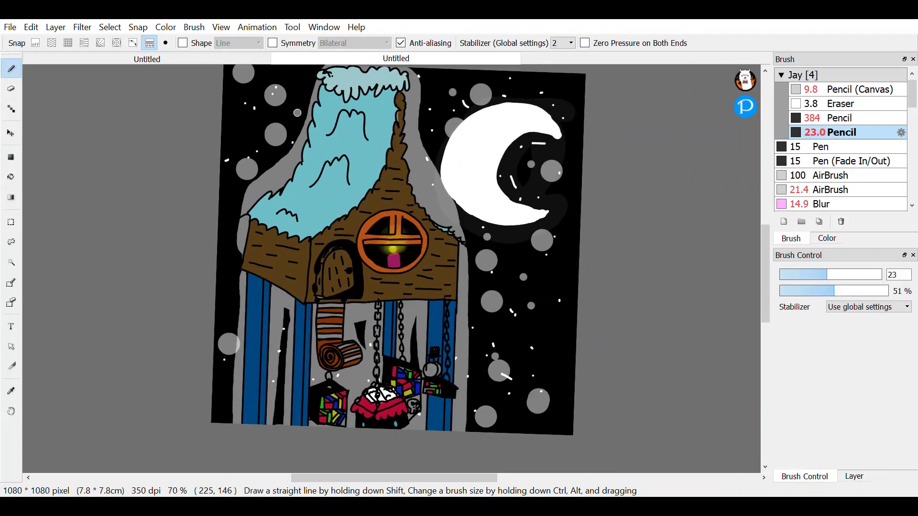
Scatter smaller translucent white dots among the large ones across the sky with the Pencil at 23 px and 51% opacity
click(253, 119)
click(231, 263)
click(228, 386)
click(480, 385)
click(526, 357)
click(493, 333)
click(513, 264)
click(432, 133)
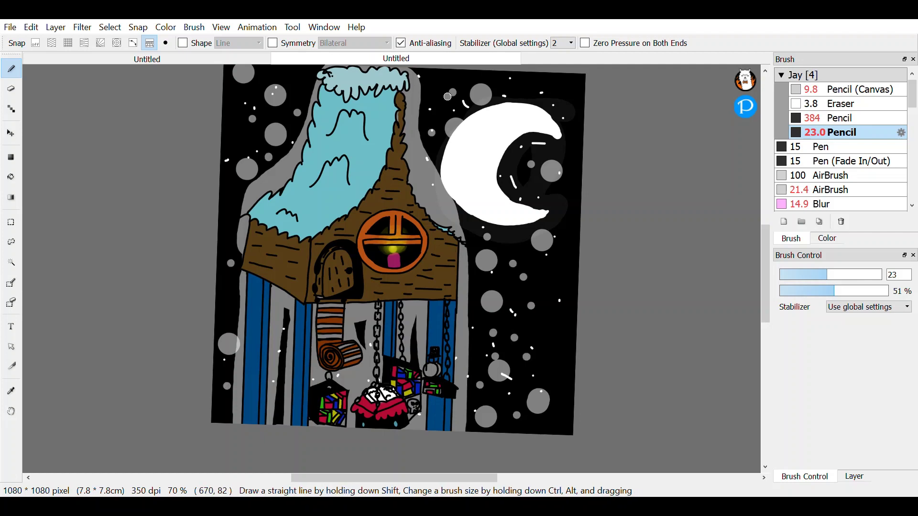
scroll(447, 97, down, 4)
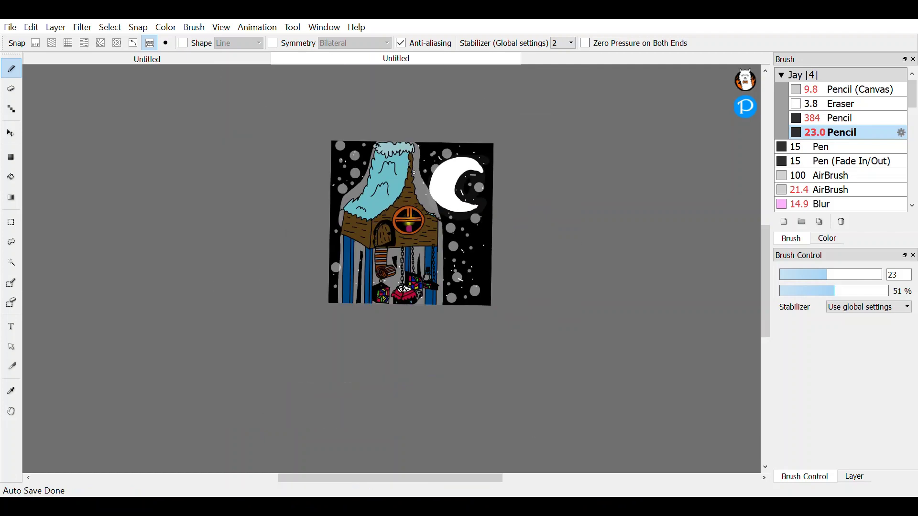